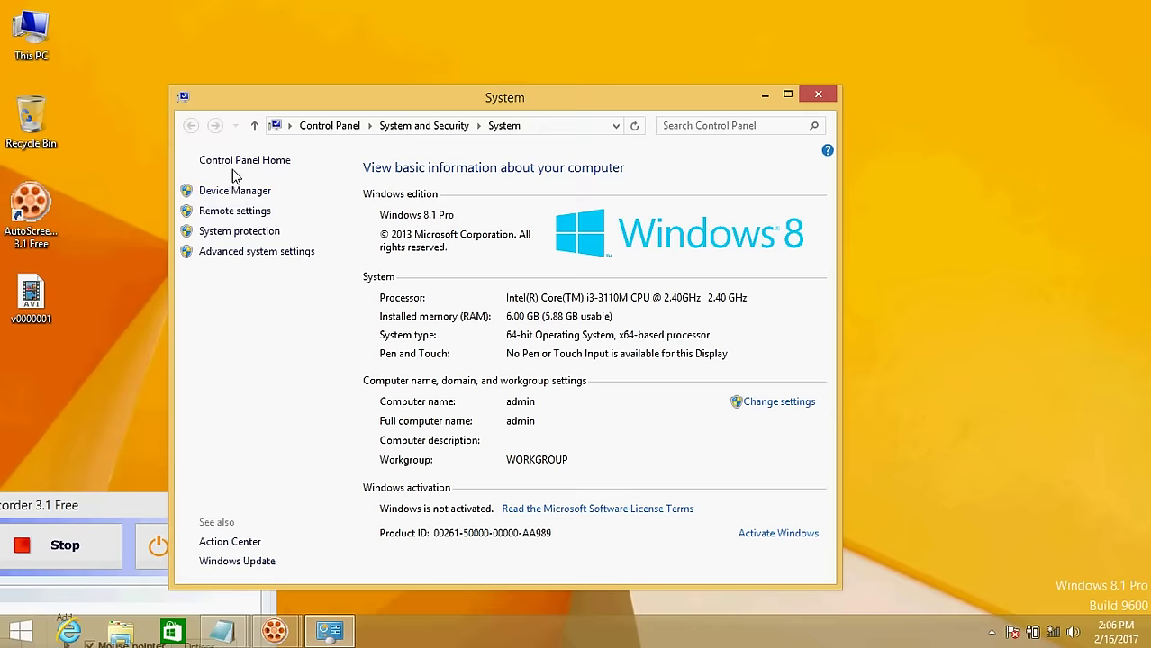
Open Device Manager and expand the Display adapters category to view the installed adapter.
left_click(236, 191)
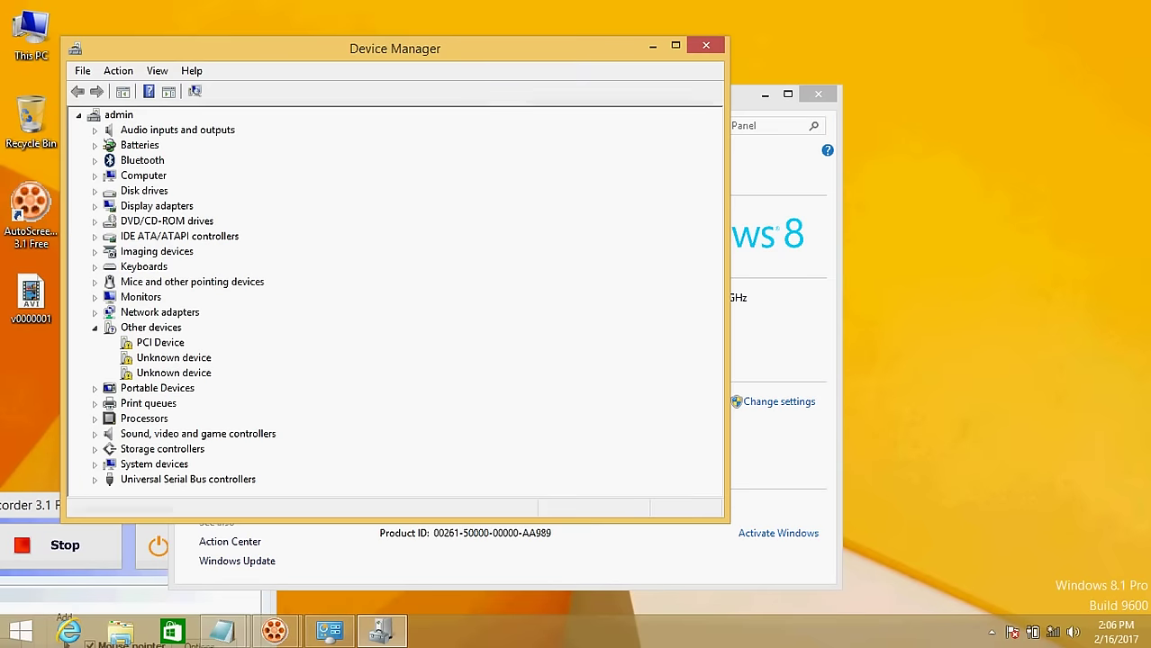
left_click(95, 205)
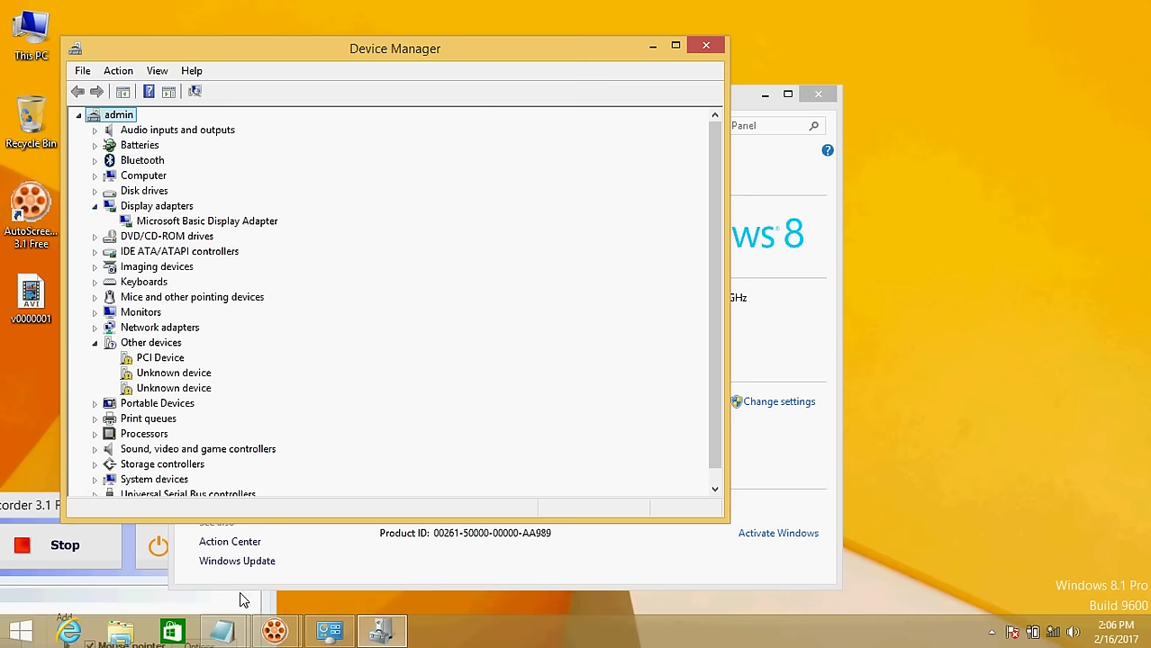
In the open Notepad note, add "pls update ur display driver fix this problem" below the title, breaking before "problem", and minimize the note.
mouse_move(221, 630)
left_click(334, 557)
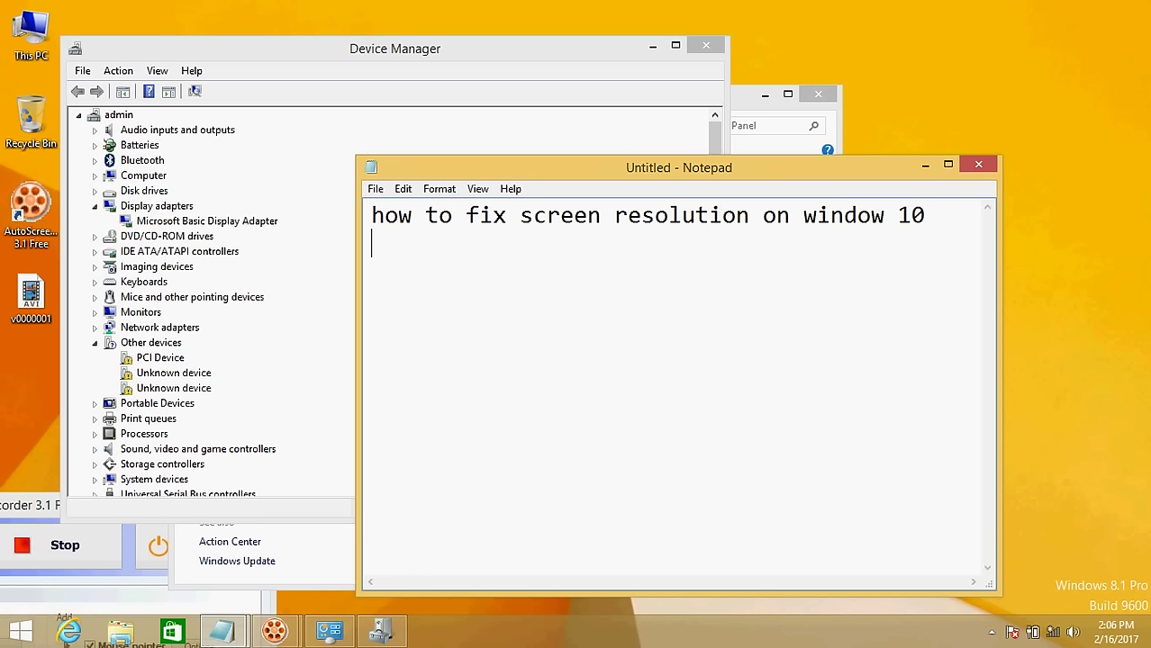
type("pls update ")
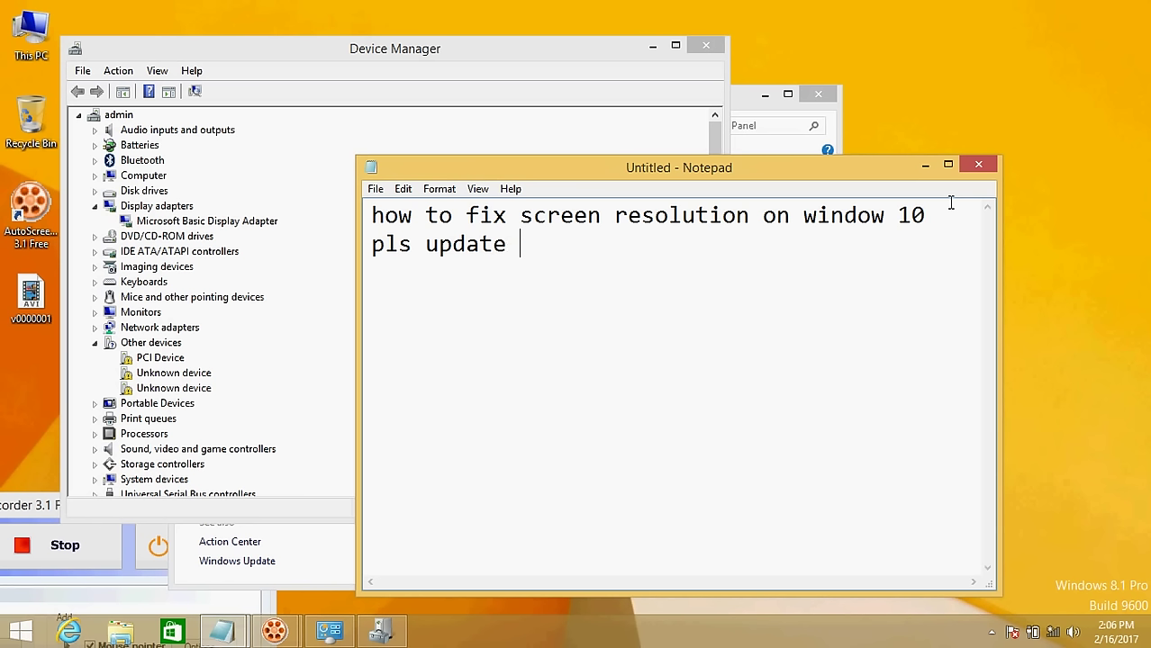
type("uy")
key("BackSpace")
key("BackSpace")
type("r dispaly")
key("BackSpace")
key("BackSpace")
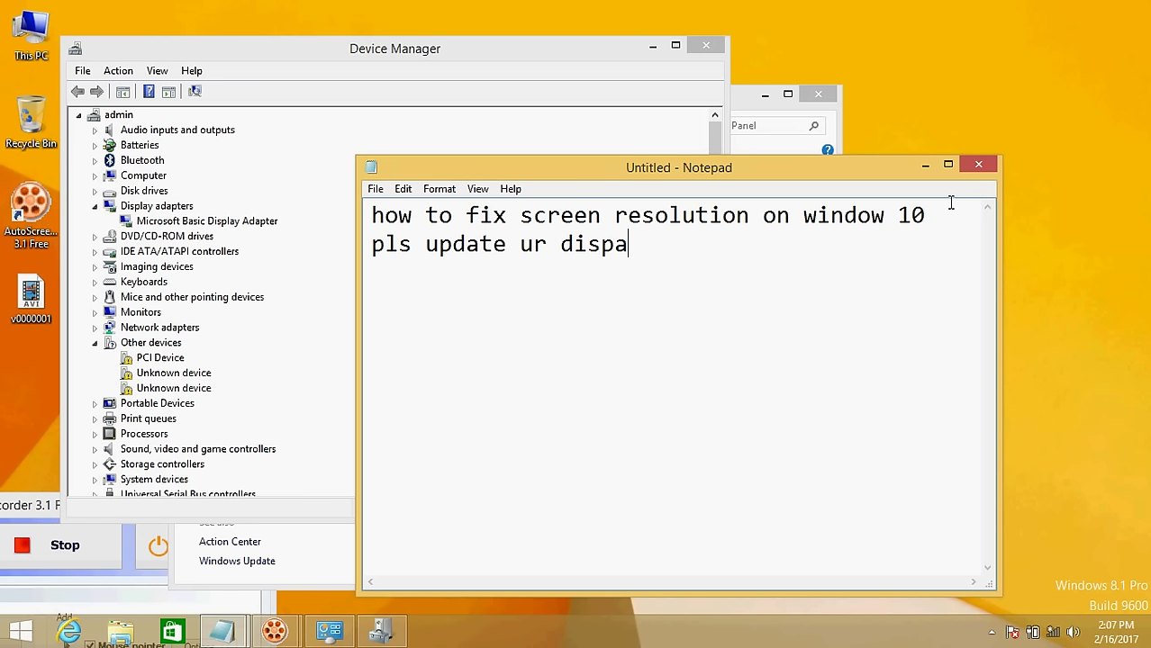
key("BackSpace")
type("lay drive")
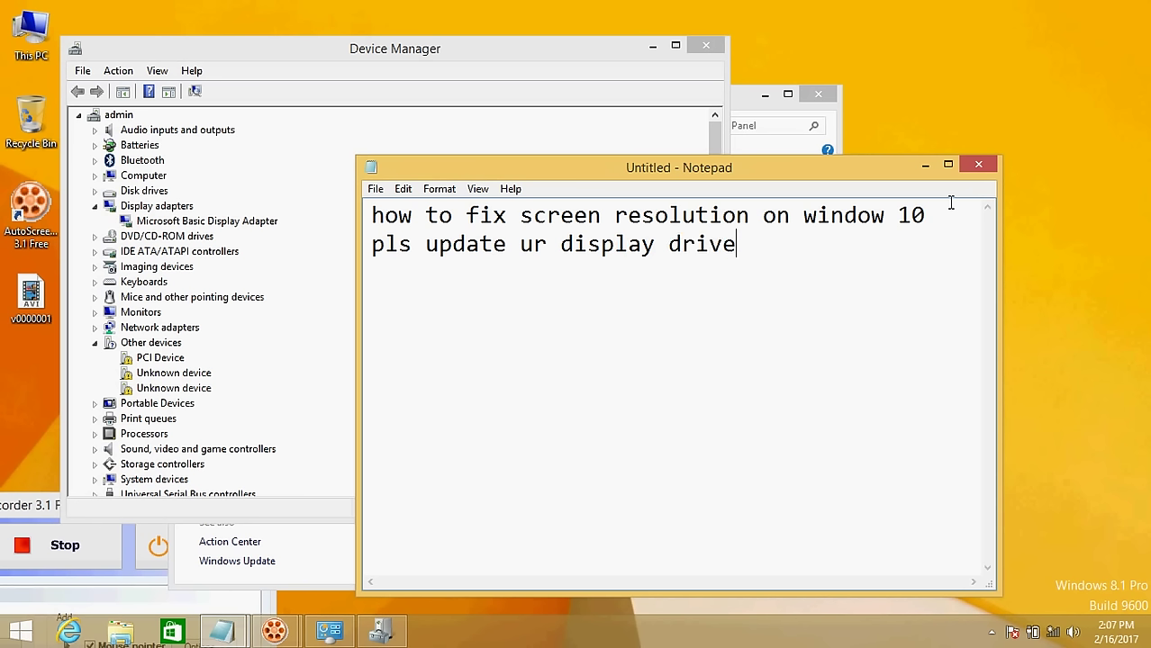
type("r d")
key("BackSpace")
type("fix this")
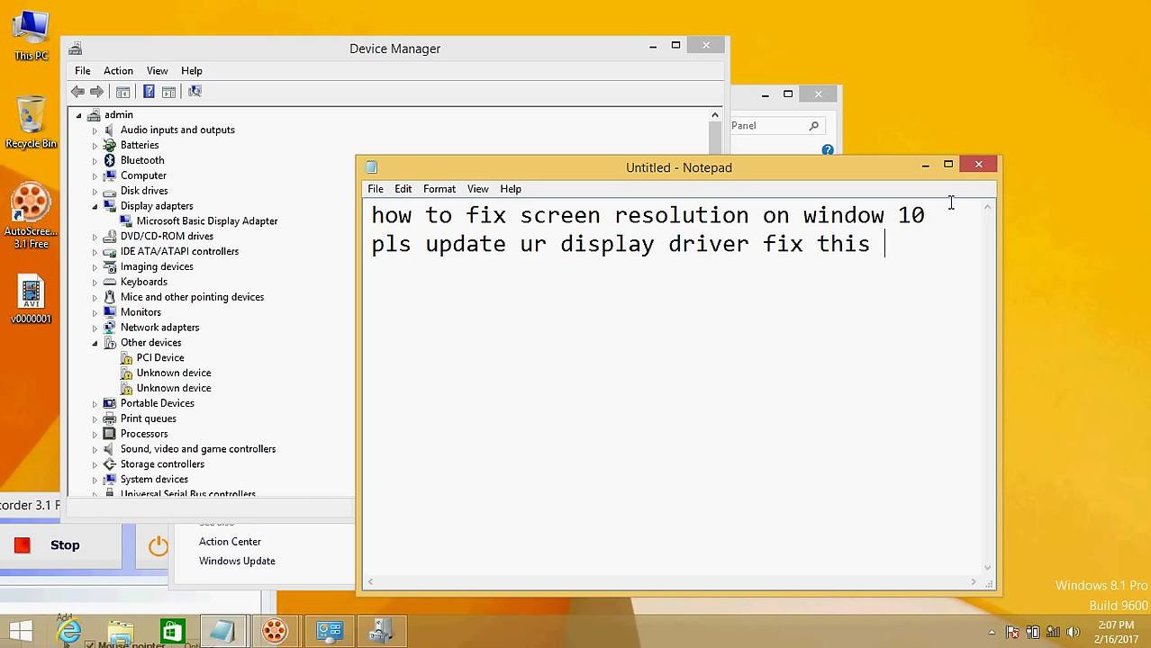
key("Return")
type("proble")
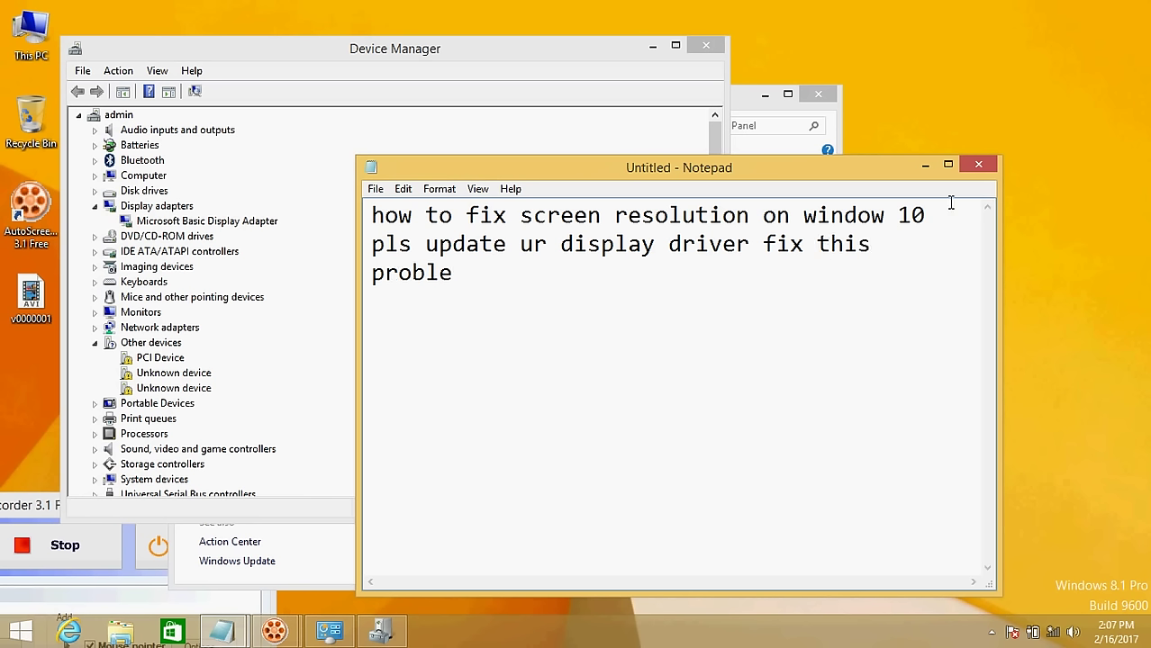
type("m")
left_click(926, 166)
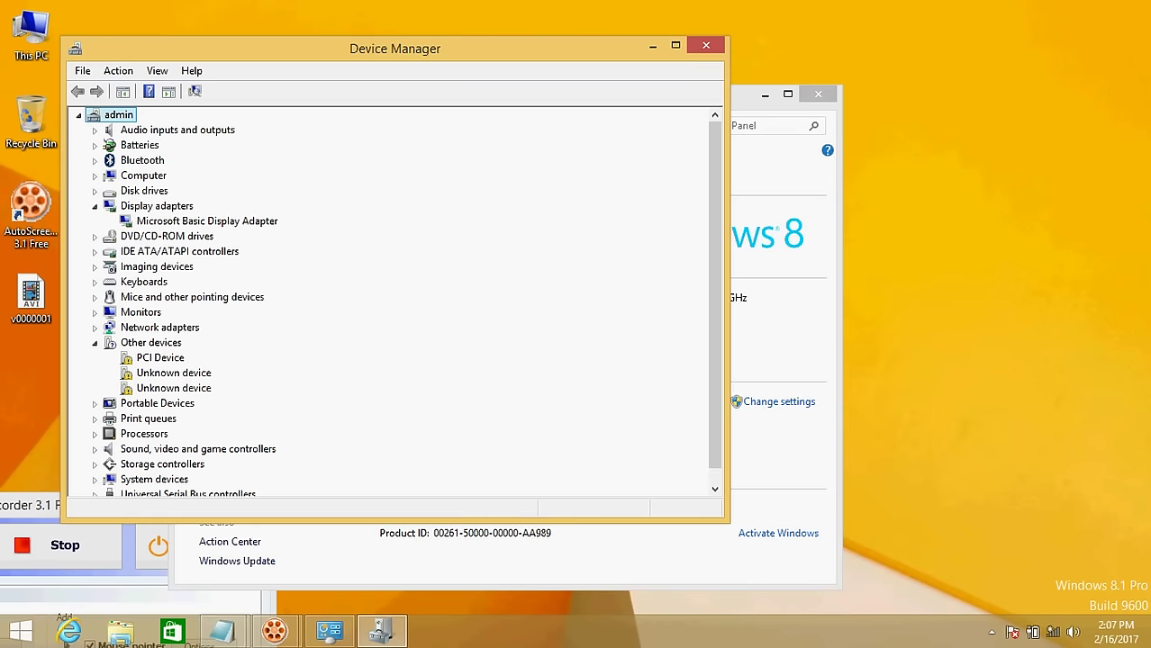
Open This PC and go to the hp folder on the dont enter (F:) drive.
left_click(30, 54)
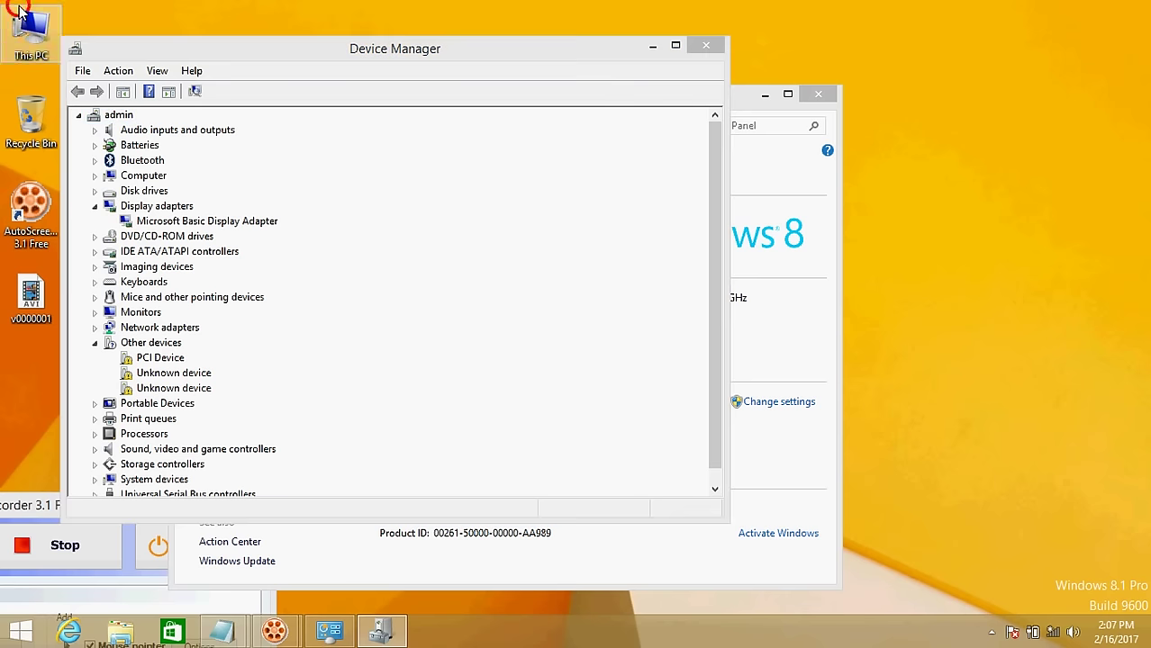
left_click(30, 54)
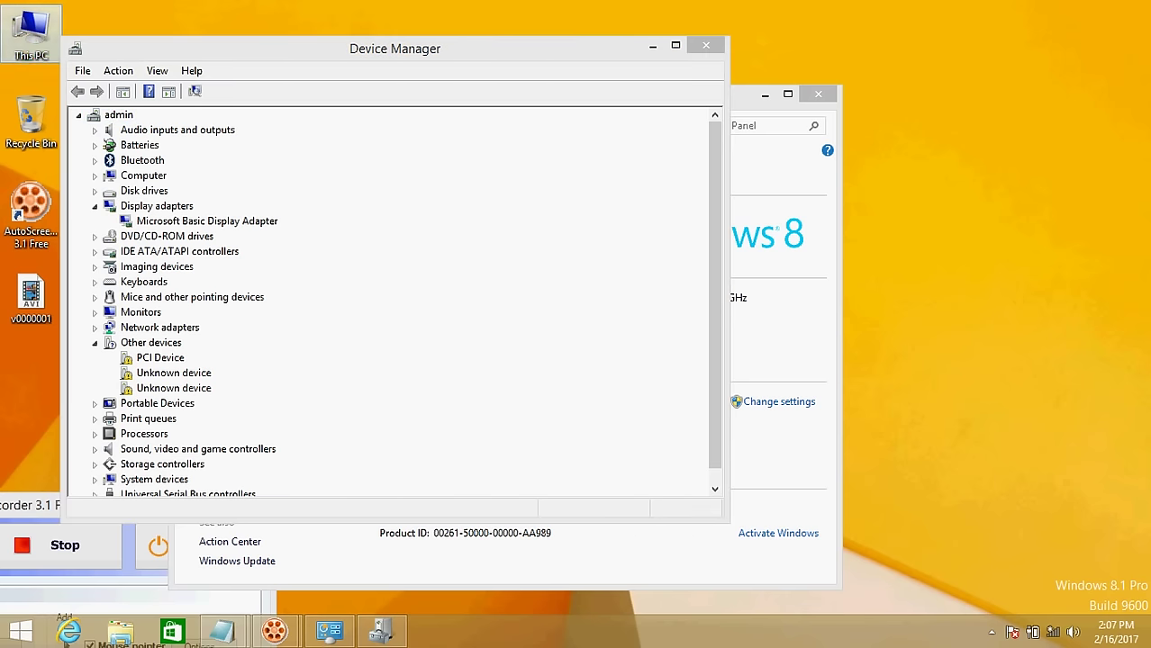
double_click(30, 34)
left_click(683, 425)
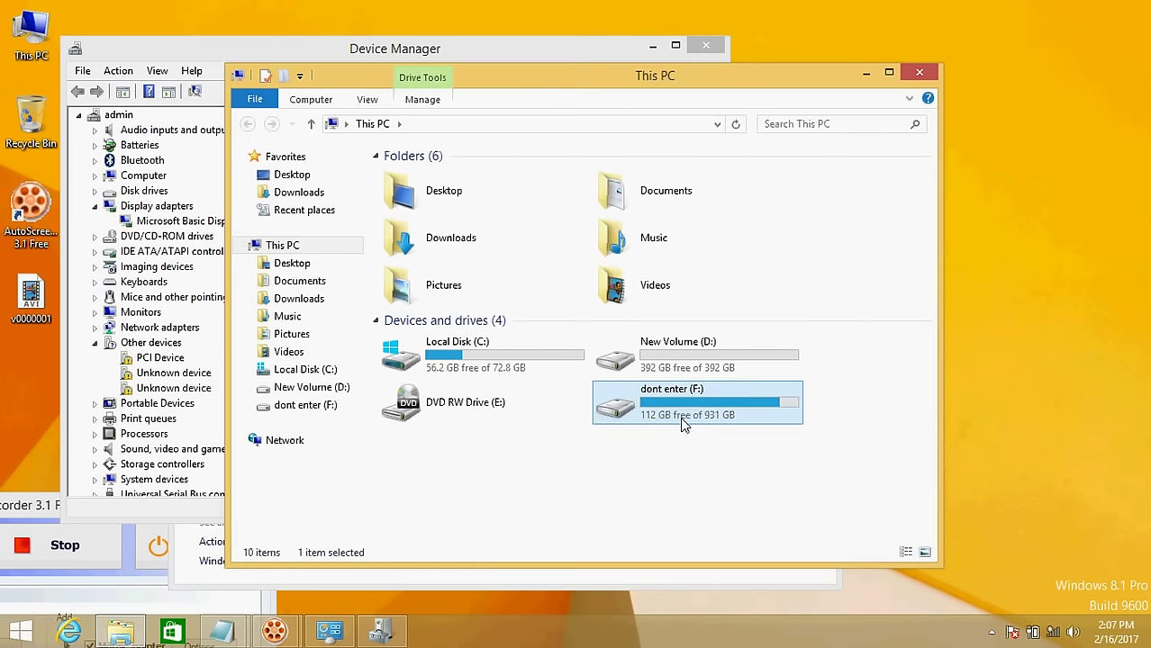
double_click(682, 422)
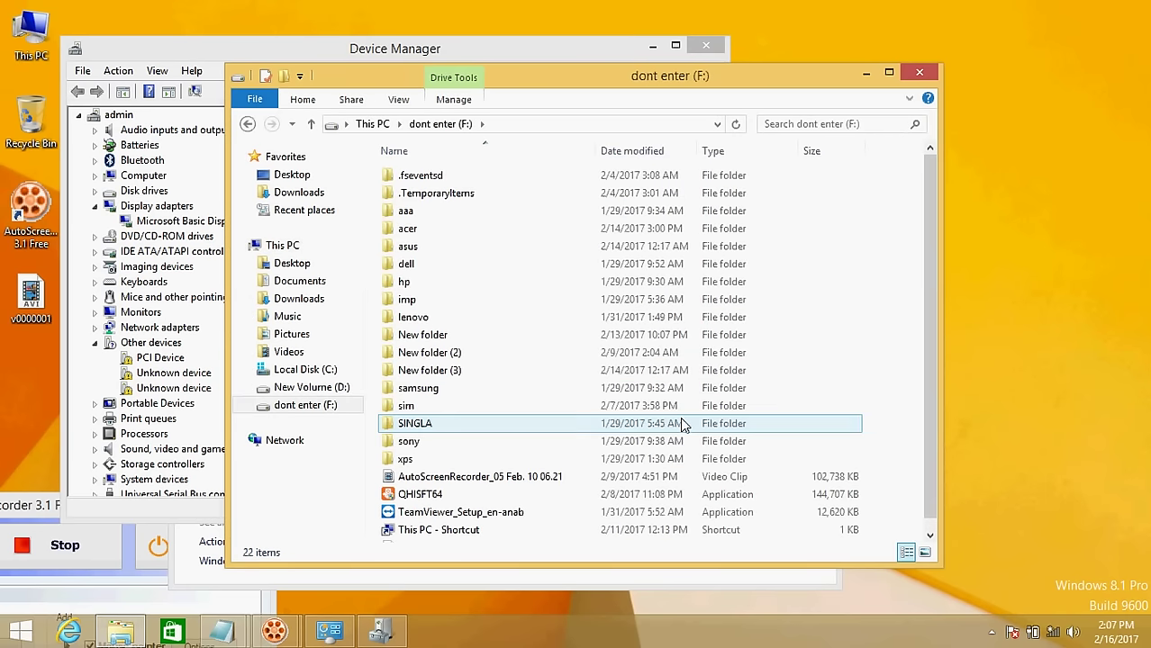
double_click(402, 282)
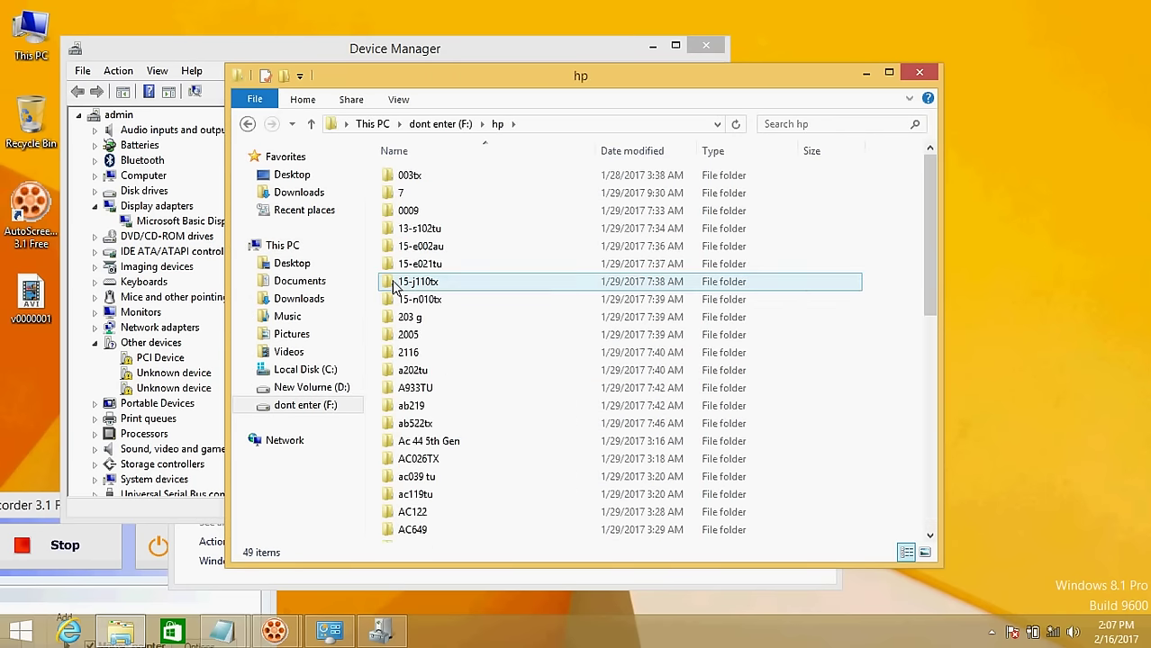
Open the win64_3496_Graphics folder inside the 0009 folder and launch the Setup application.
key("Down")
key("Down")
key("Return")
key("Home")
key("Return")
key("Down")
key("Down")
key("Down")
key("Down")
key("Down")
key("Down")
key("Down")
key("Down")
key("Down")
key("Down")
key("Down")
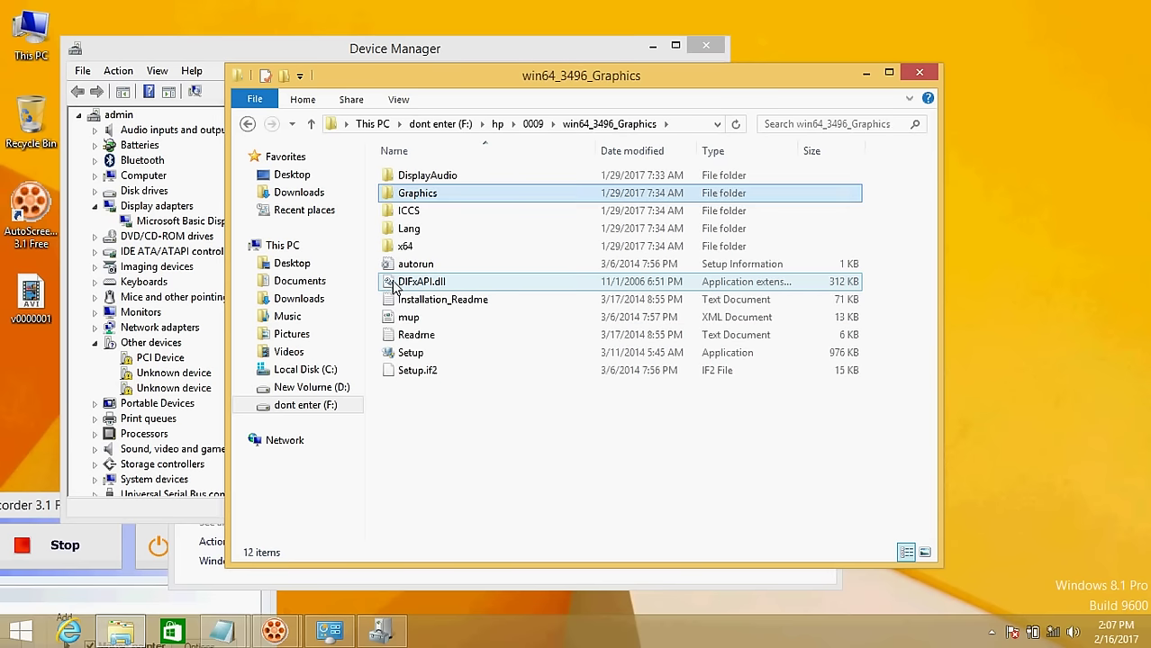
key("Up")
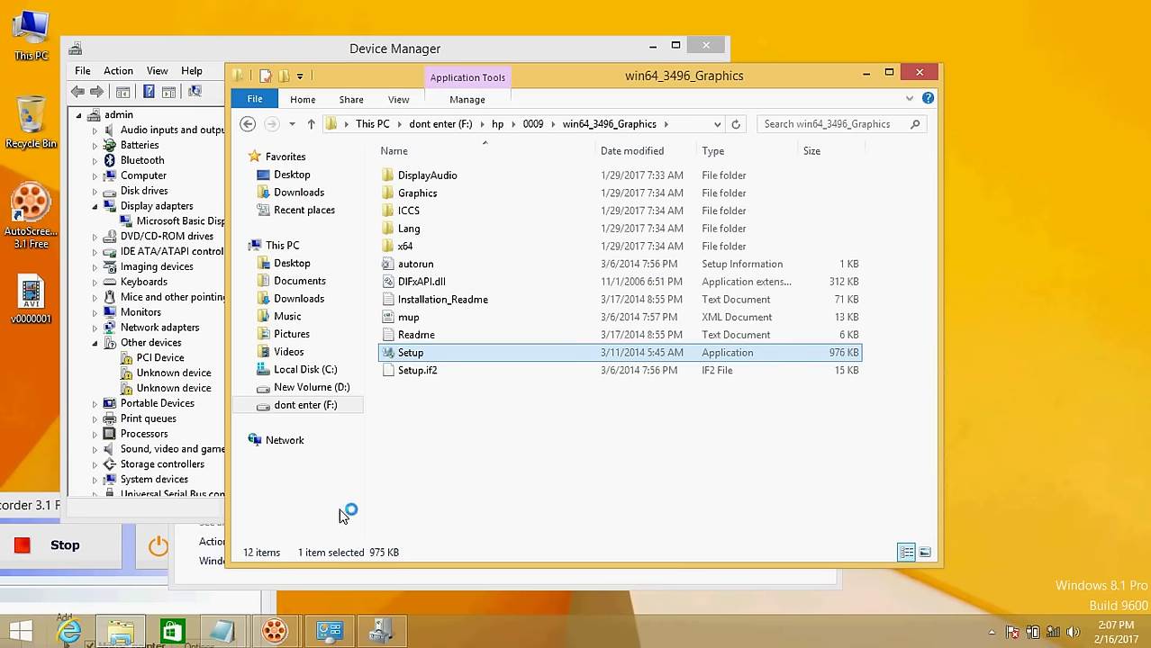
Bring the Notepad note forward and advance the Intel Graphics Driver setup from its welcome page to start the installation.
mouse_move(225, 635)
left_click(293, 562)
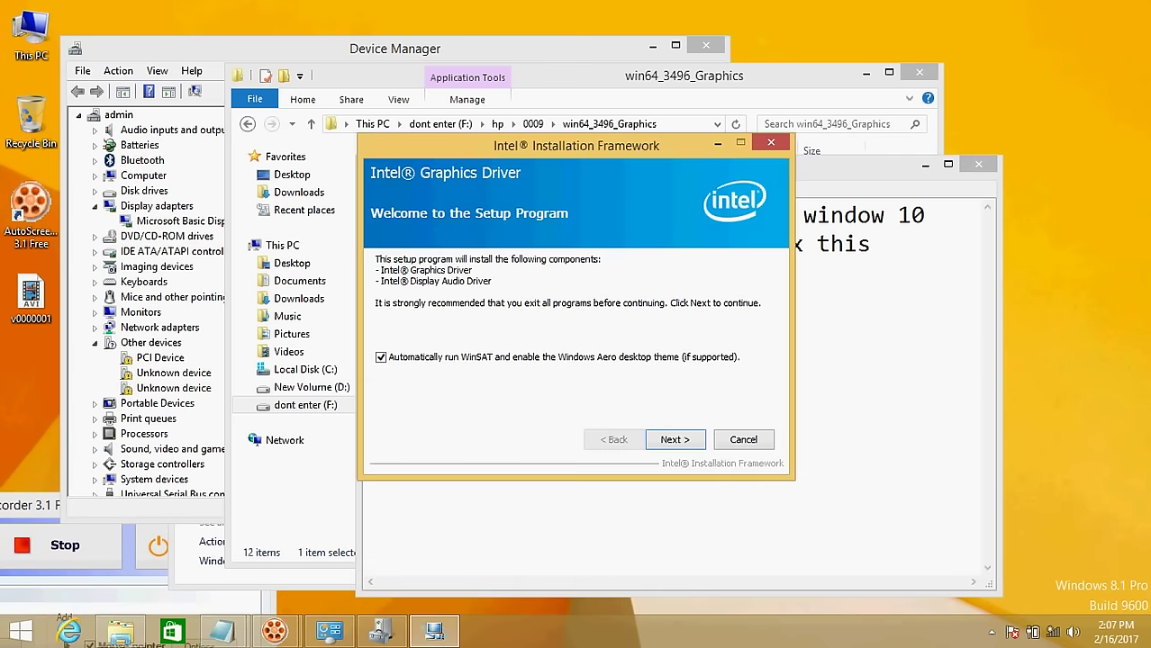
key("Return")
key("Return")
key("Return")
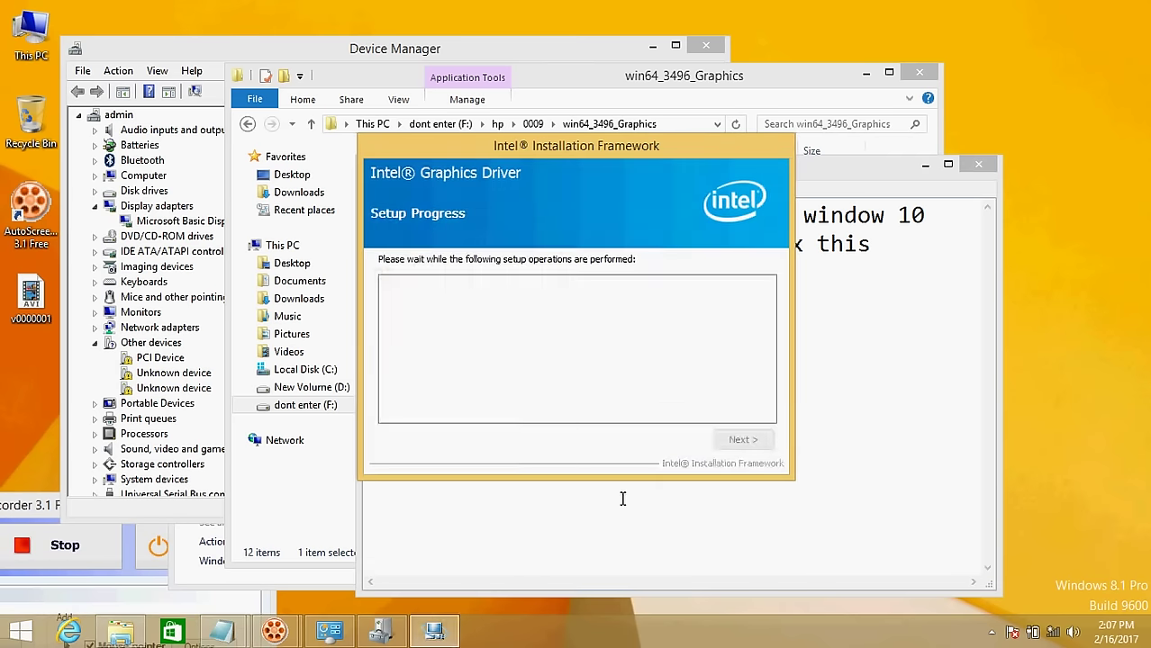
Return to the Notepad note and add the line "m already donload drivr hp sites" below "problem".
left_click(621, 498)
left_click(545, 295)
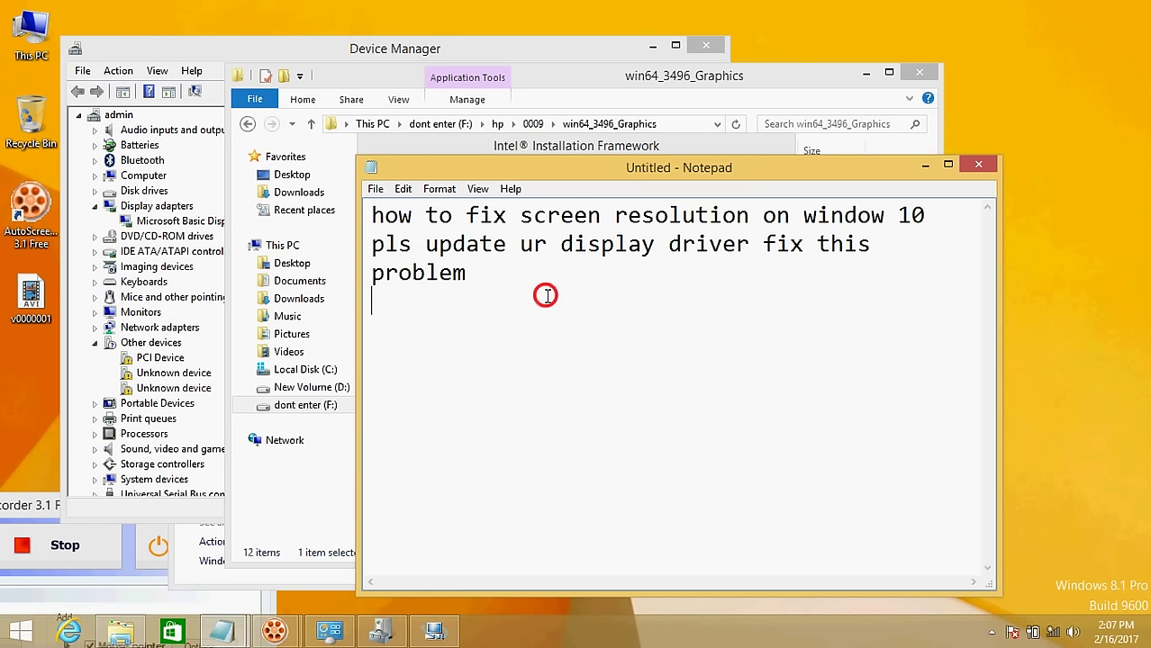
left_click(489, 275)
key("Return")
type("m al")
type("resd")
key("BackSpace")
key("BackSpace")
type("ady ")
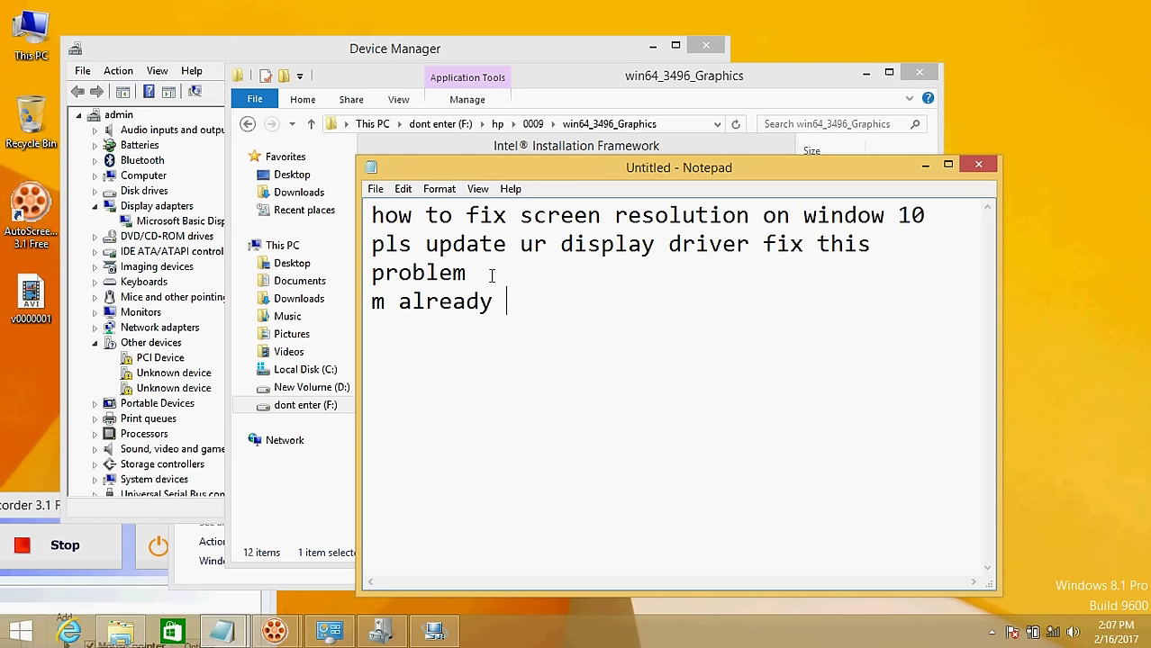
type("donload driv")
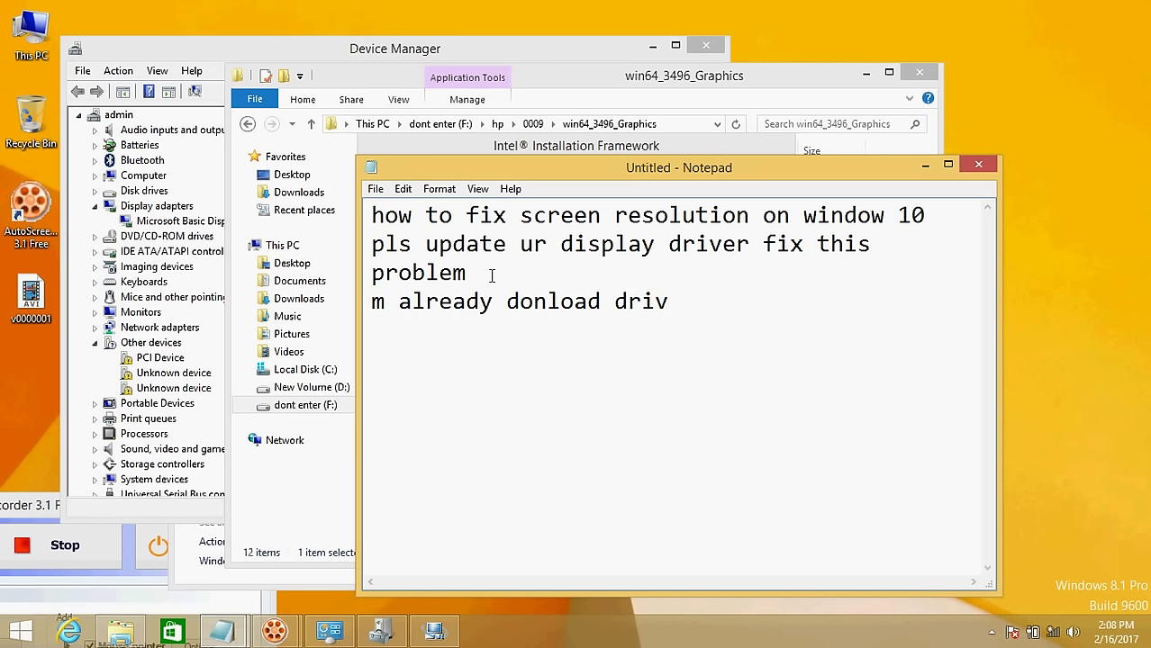
type("r hp sites")
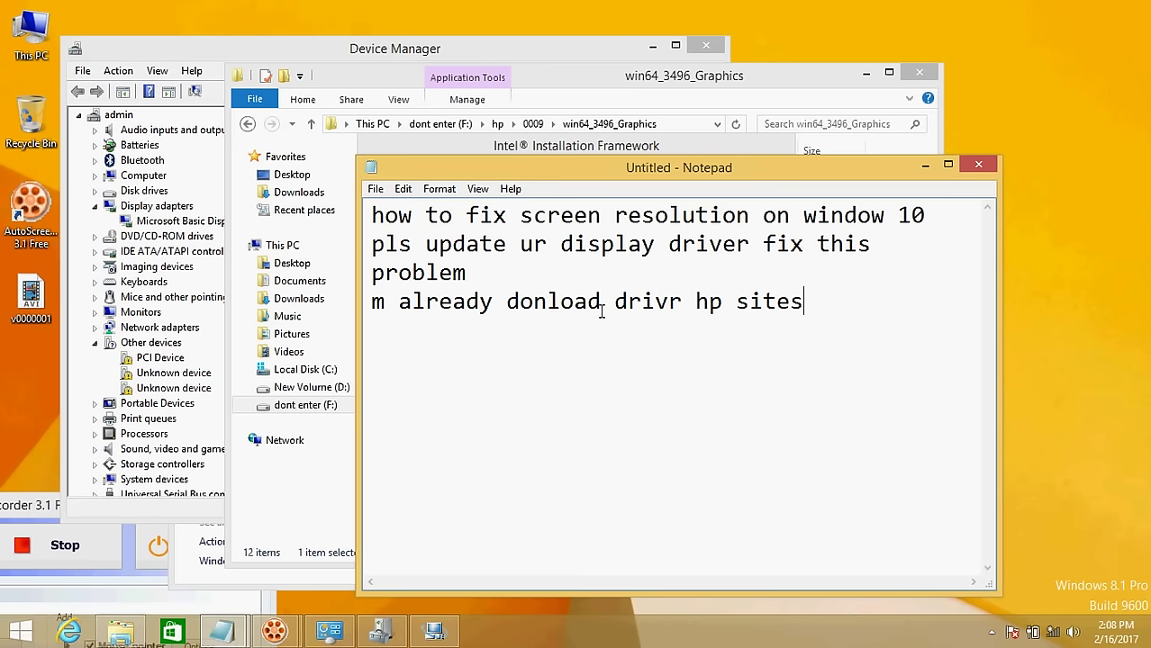
Add another line to the note reading "pls u downlaod driver nd update fix ti".
key("Return")
type("pls u")
key("Return")
left_click(444, 345)
left_click(446, 330)
type("d")
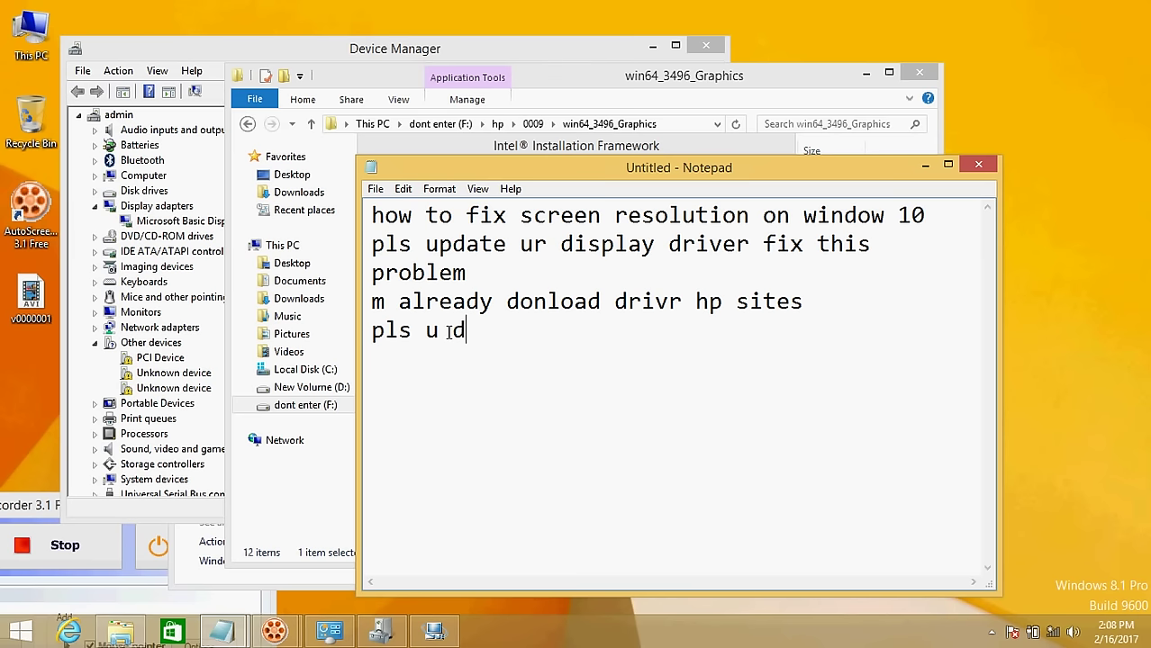
type("ownlaod dr")
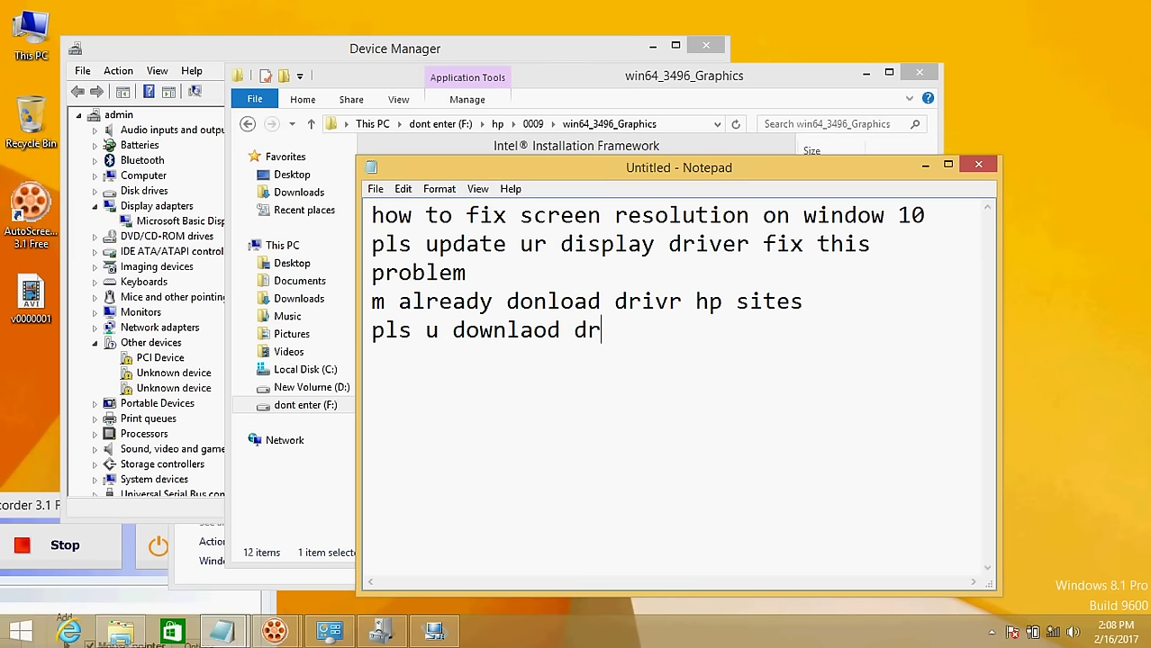
type("iver nd u")
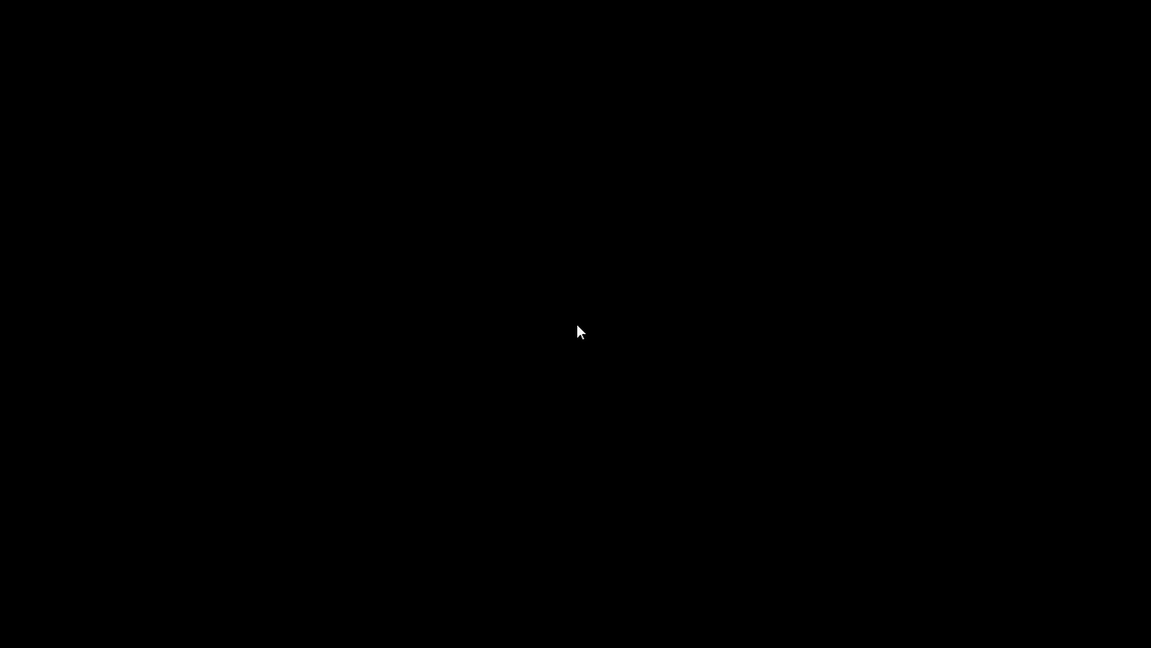
type("pd")
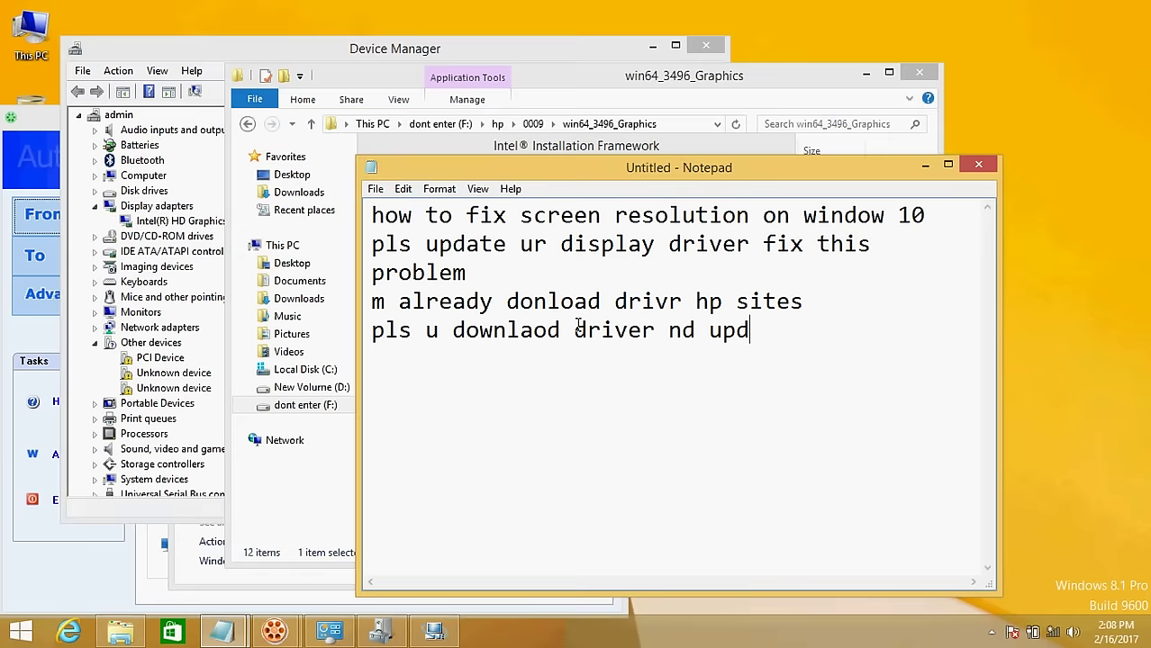
type("et")
key("BackSpace")
type("ete")
key("BackSpace")
key("BackSpace")
type("ate")
key("BackSpace")
key("BackSpace")
key("BackSpace")
key("BackSpace")
type("ate fix ")
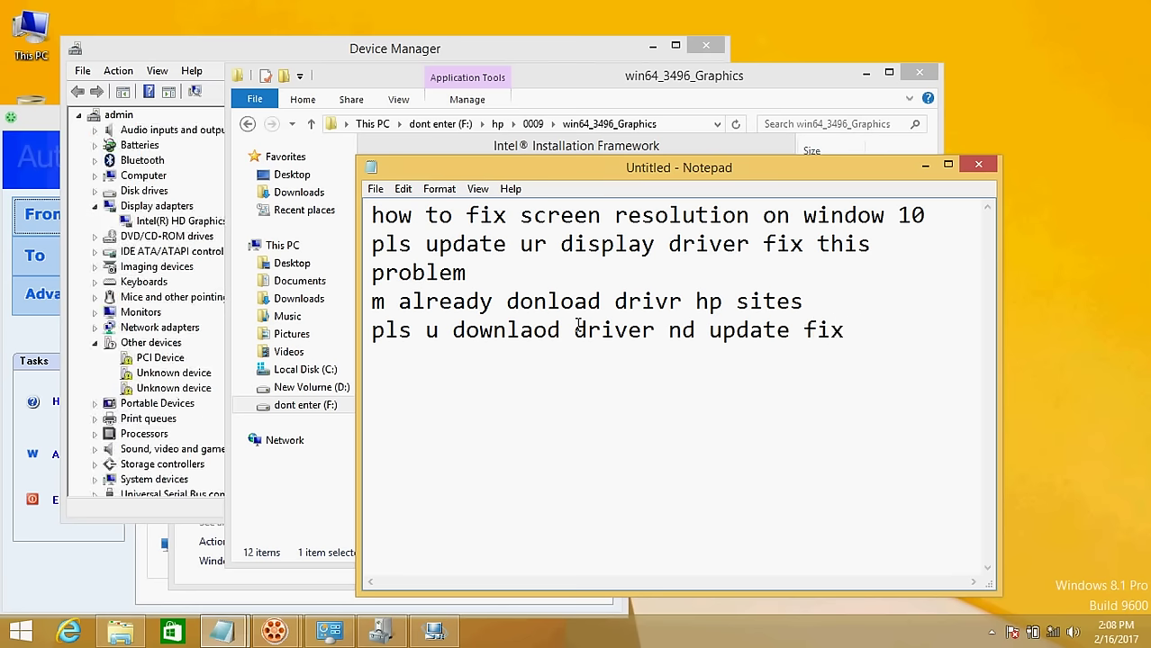
type("ti")
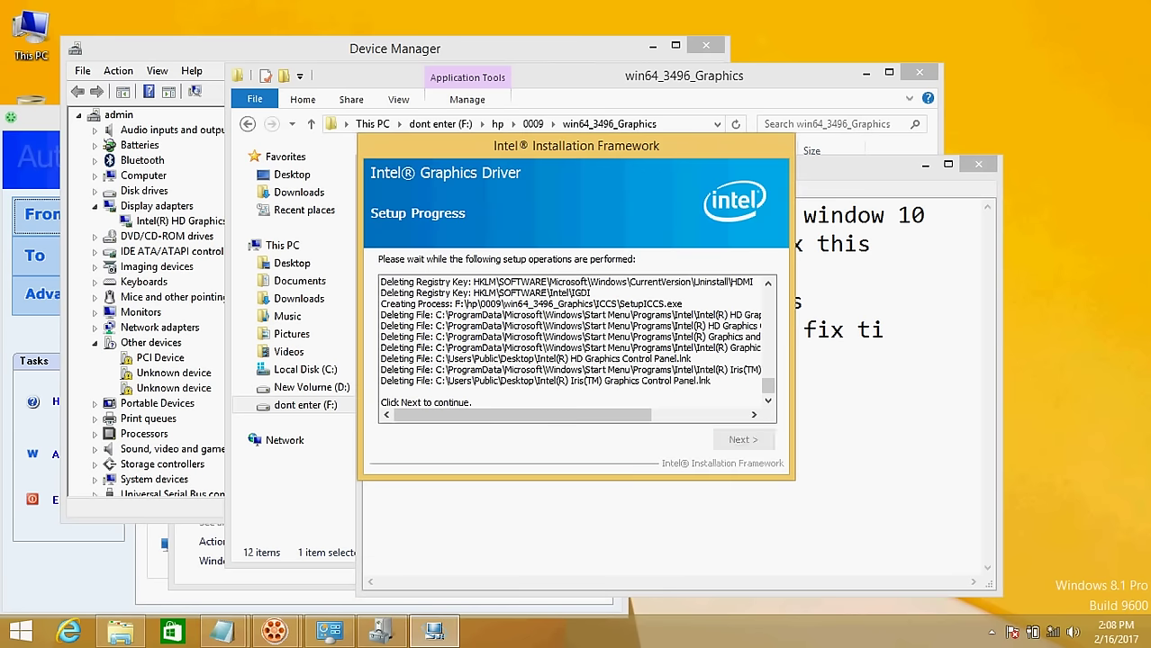
Finish the Intel Graphics Driver setup, choosing to restart the computer later.
left_click(743, 440)
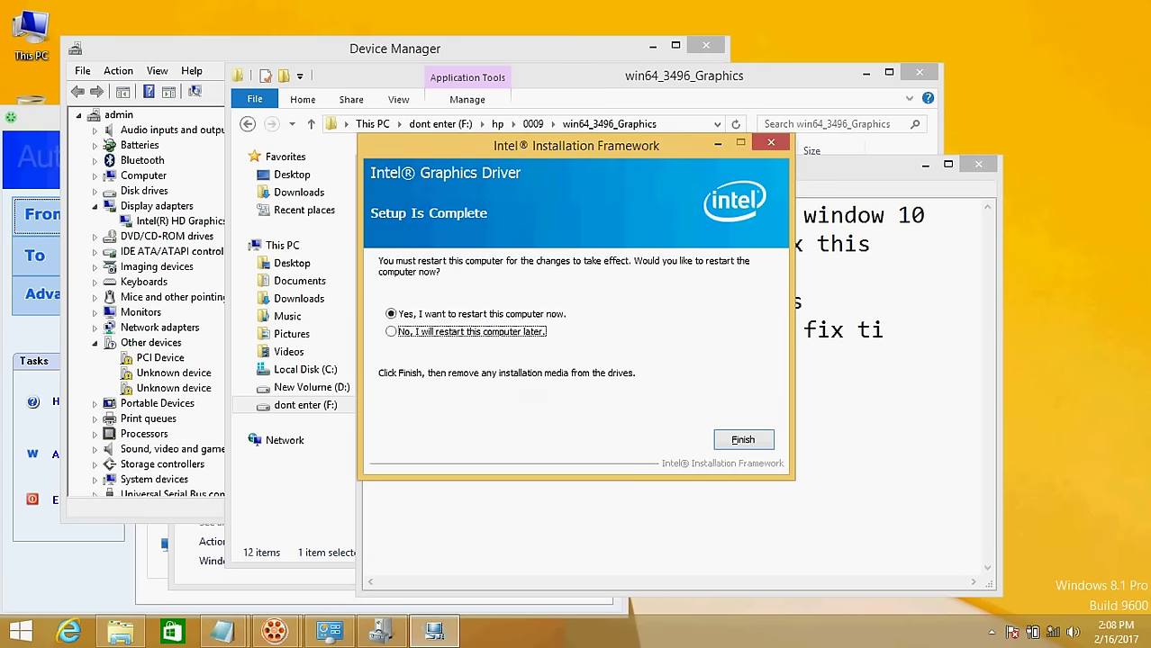
left_click(390, 331)
left_click(742, 437)
Complete the note's last line so it ends with "fix this pronlam".
left_click(884, 330)
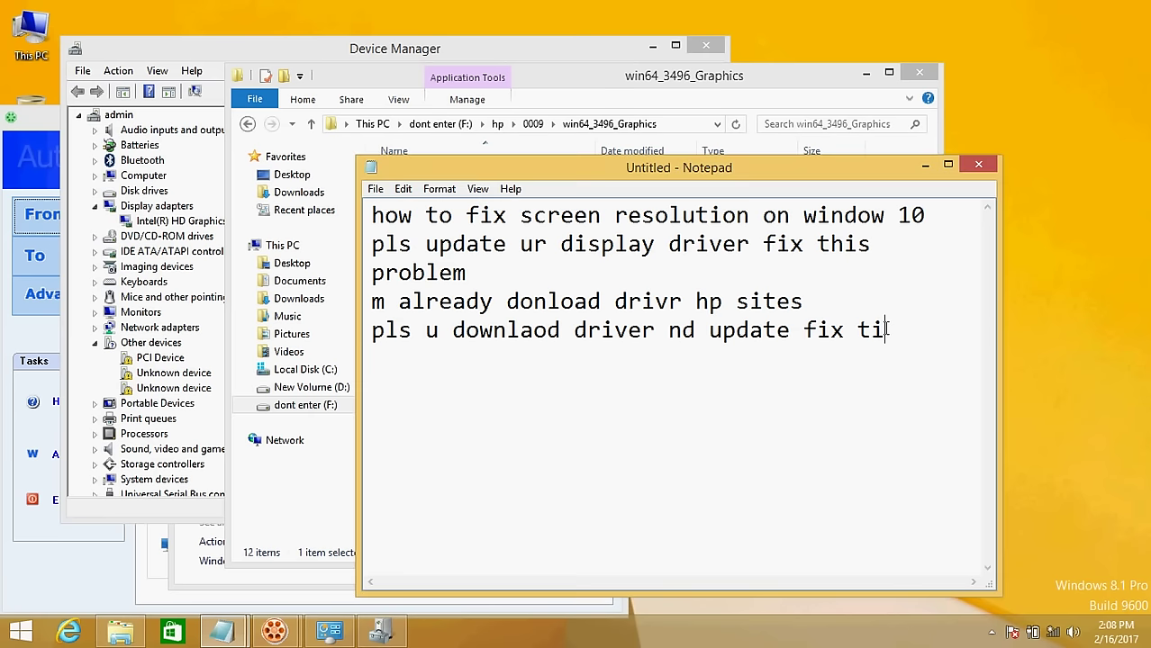
key("BackSpace")
type("his pronlam")
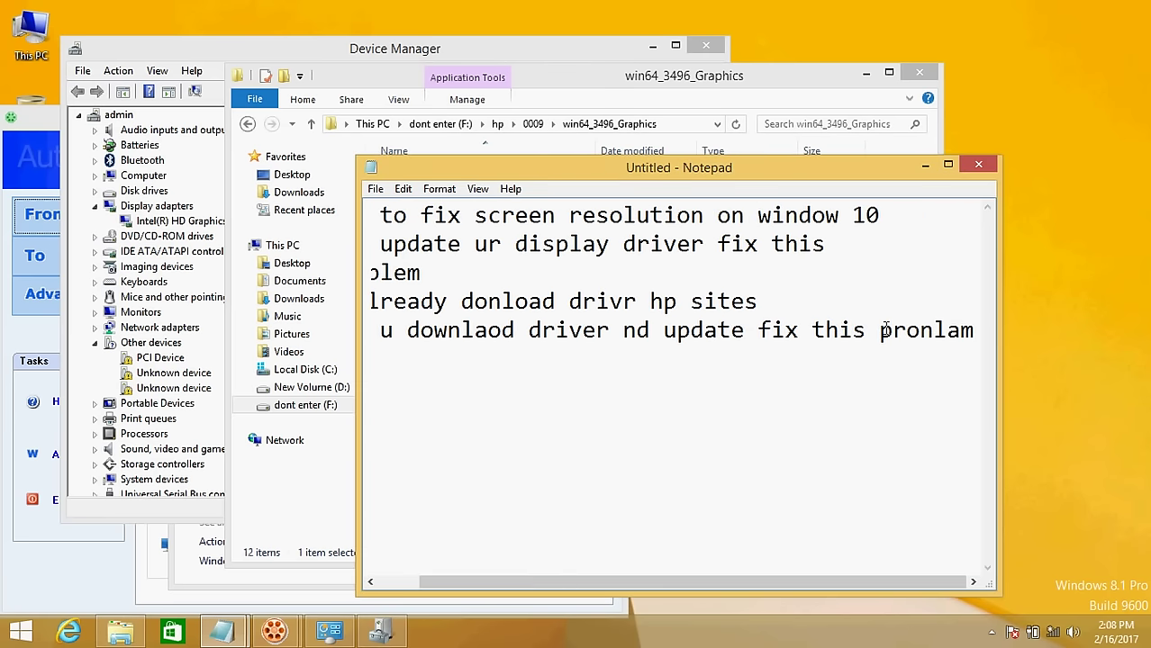
Open the desktop's screen resolution settings, try 1280 × 768, and apply the recommended 1366 × 768 resolution.
left_click(381, 632)
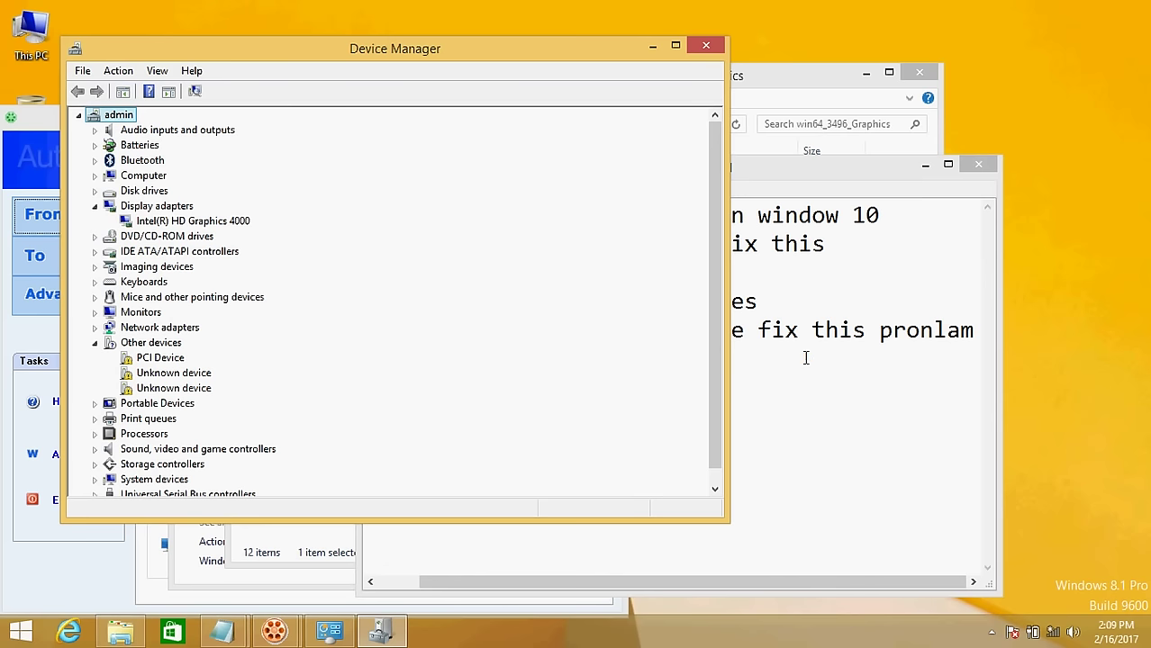
right_click(1027, 315)
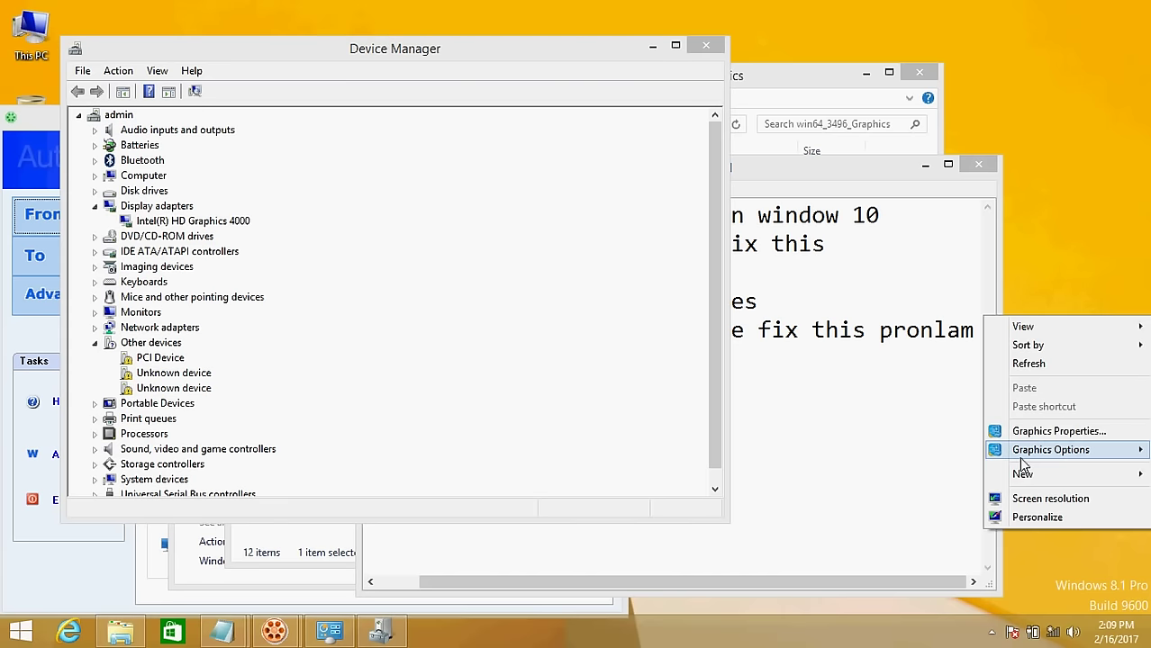
left_click(1048, 498)
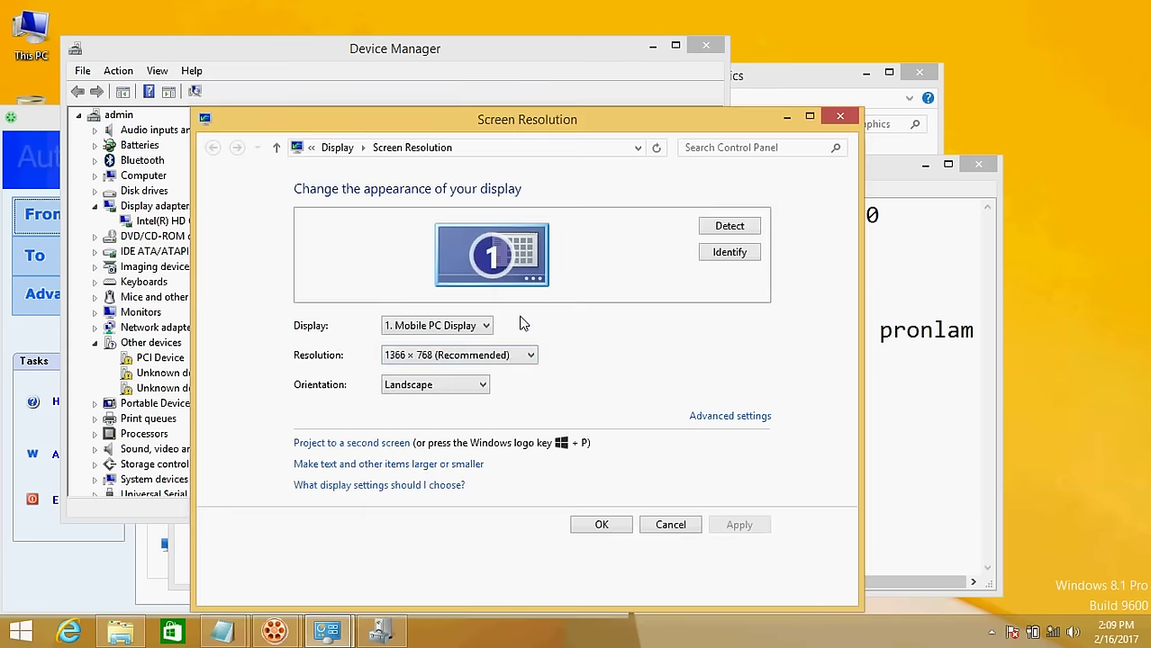
left_click(507, 356)
left_click(399, 463)
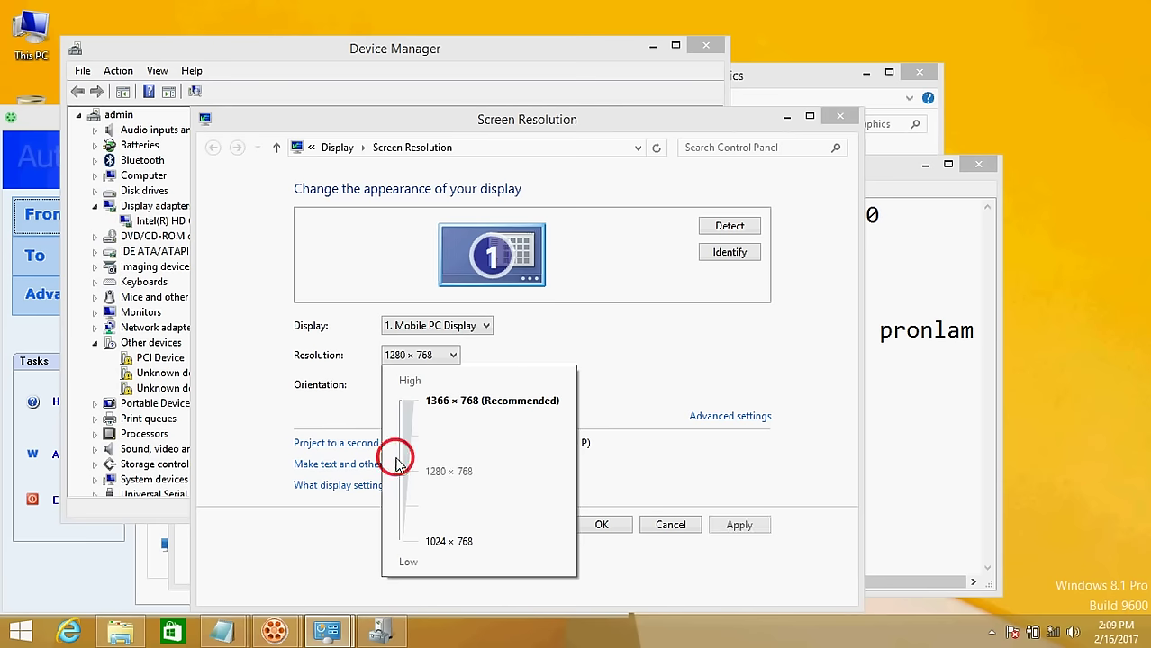
left_click_drag(399, 463, 404, 407)
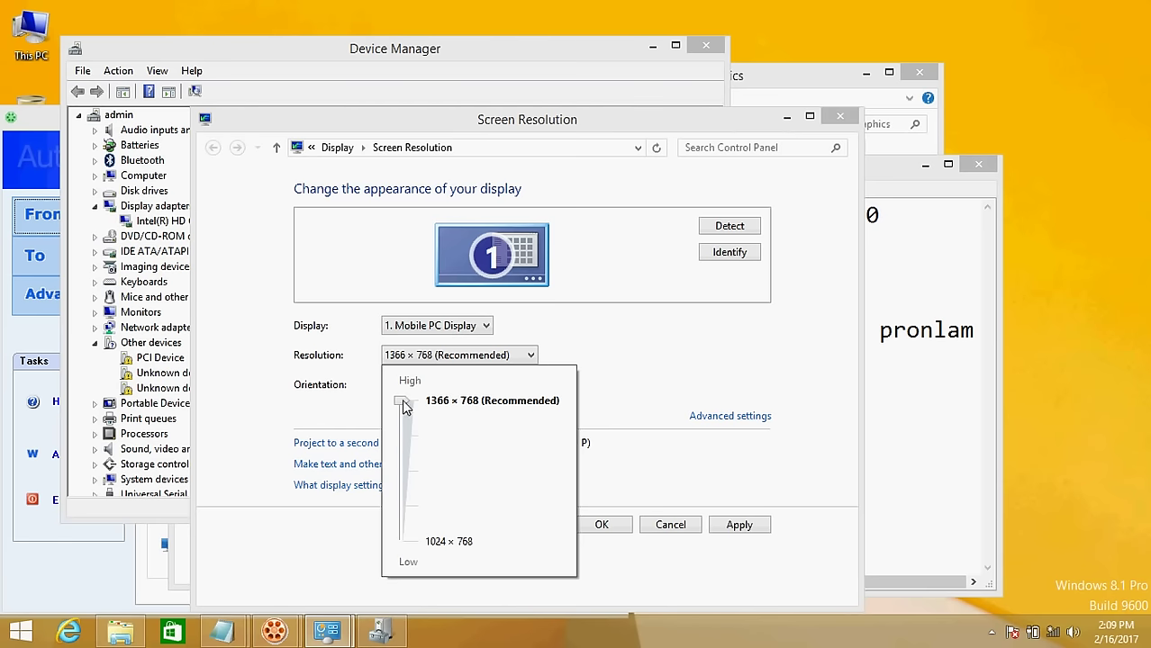
left_click(648, 376)
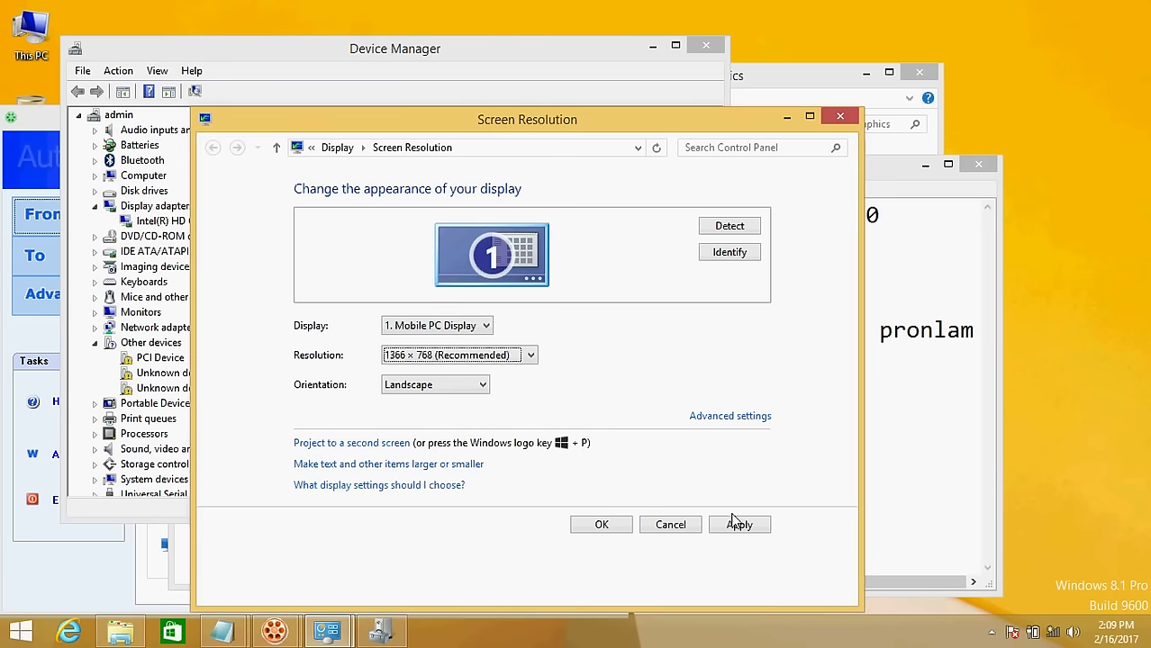
left_click(732, 520)
left_click(629, 526)
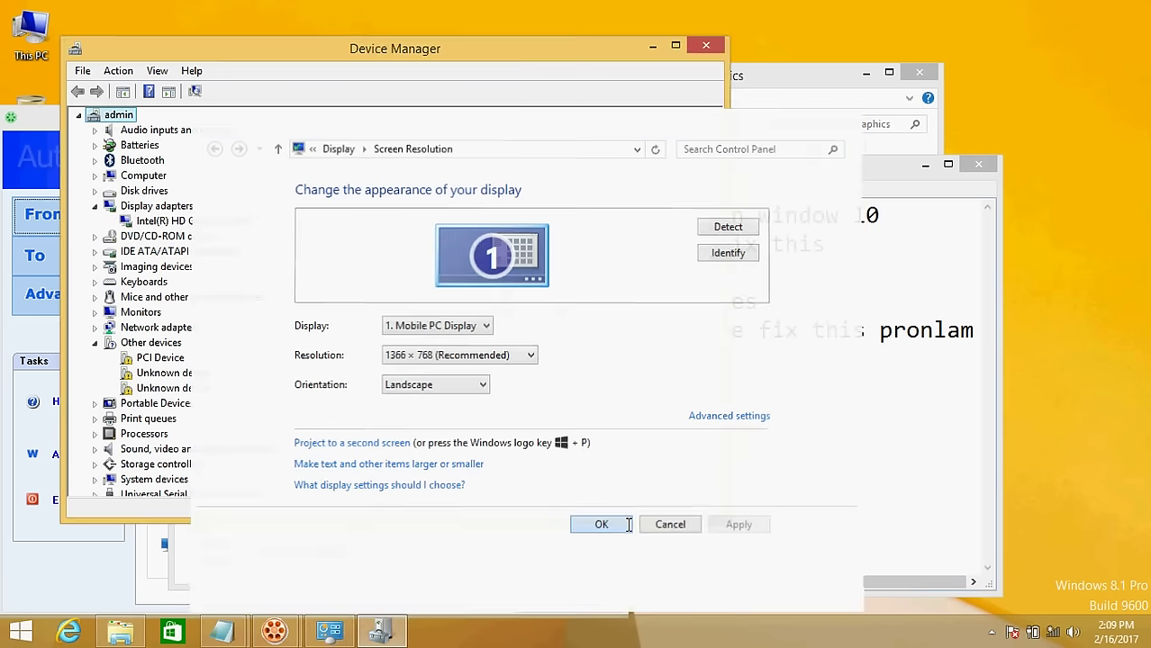
Return to the Notepad note and add the line "its working" at the end.
left_click(761, 391)
type("ist")
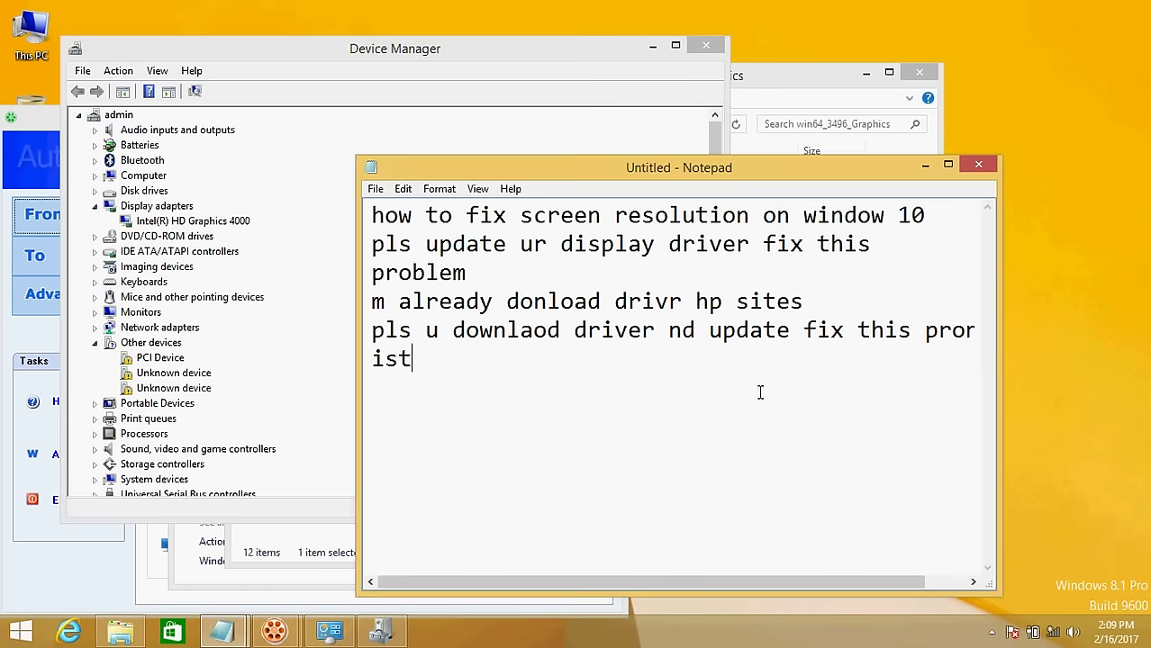
key("BackSpace")
key("BackSpace")
key("BackSpace")
type("ts worj")
key("BackSpace")
type("ki")
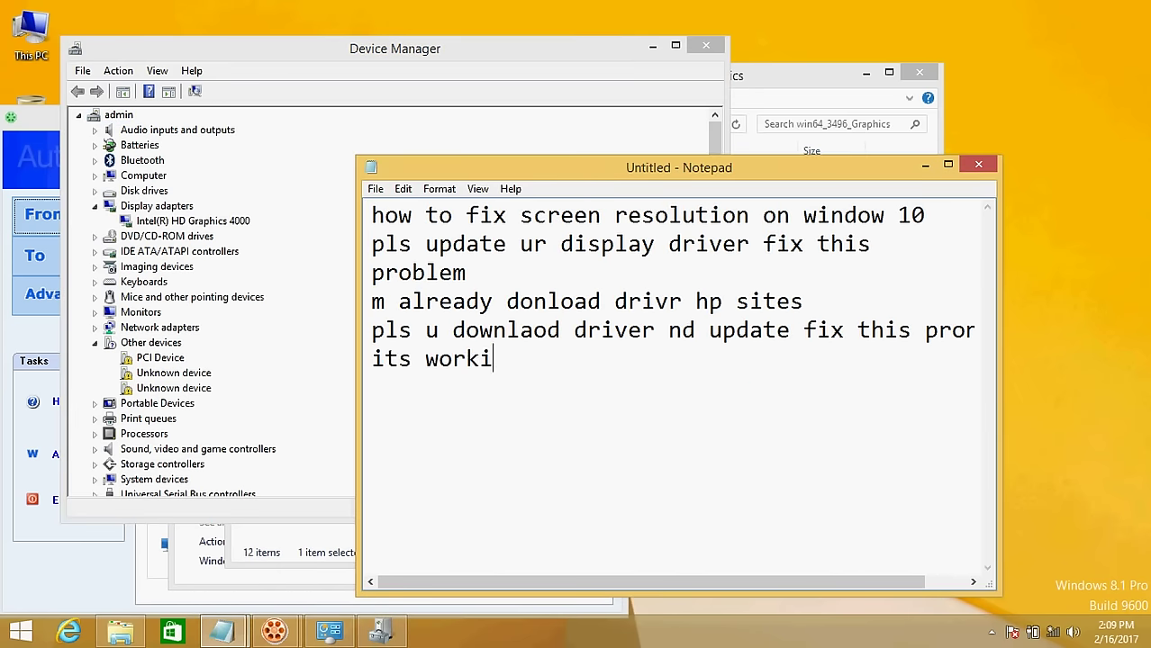
type("ng")
Search automatically for updated driver software for the Intel(R) HD Graphics 4000 adapter in Device Manager, and close the wizard.
right_click(242, 221)
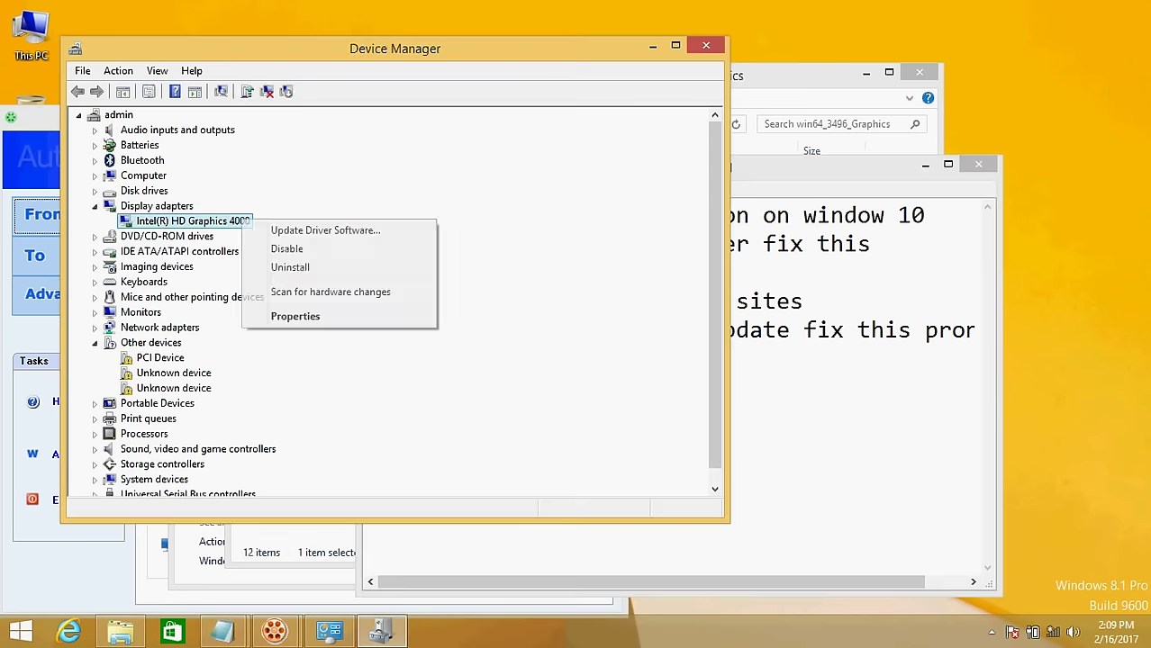
left_click(297, 229)
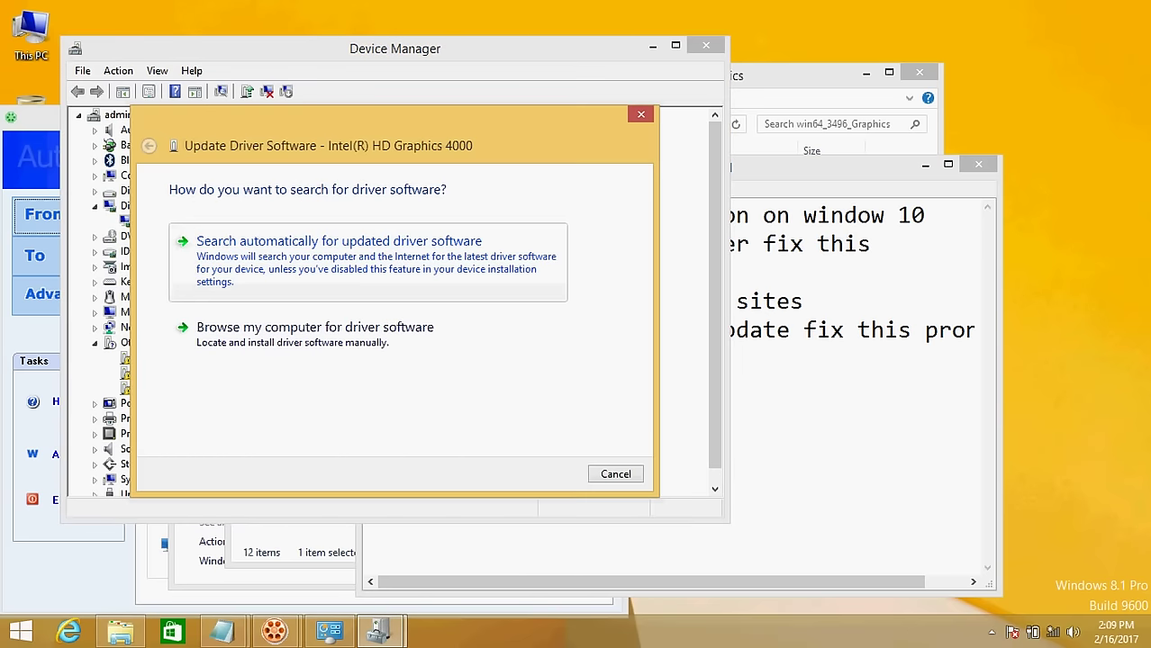
left_click(338, 241)
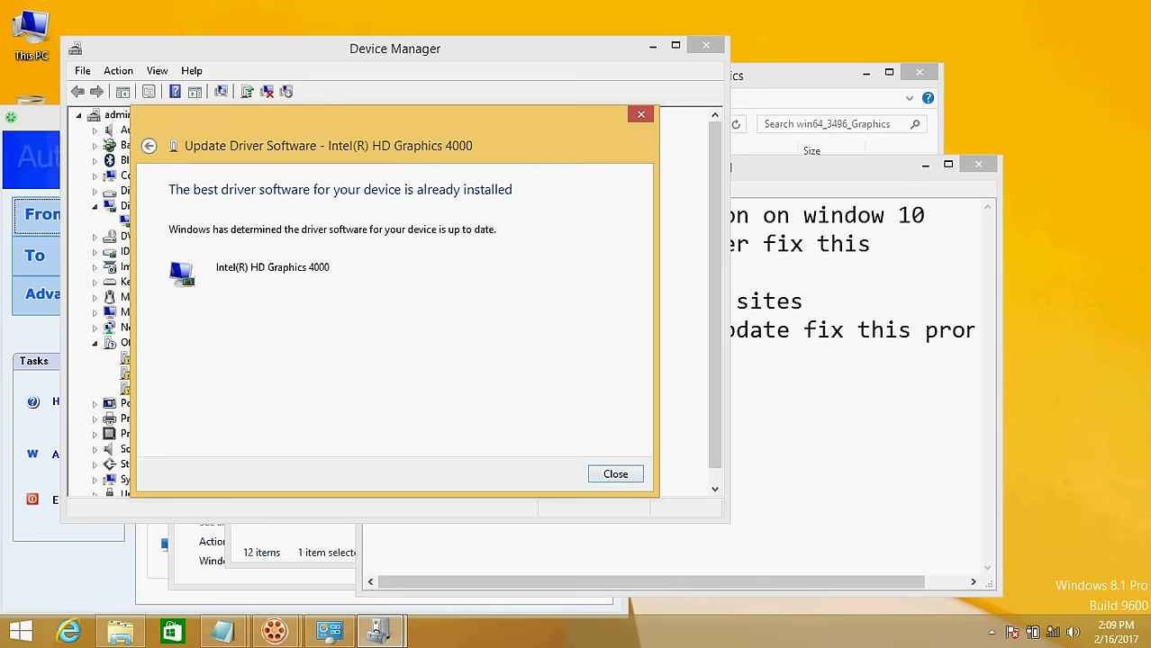
left_click(615, 474)
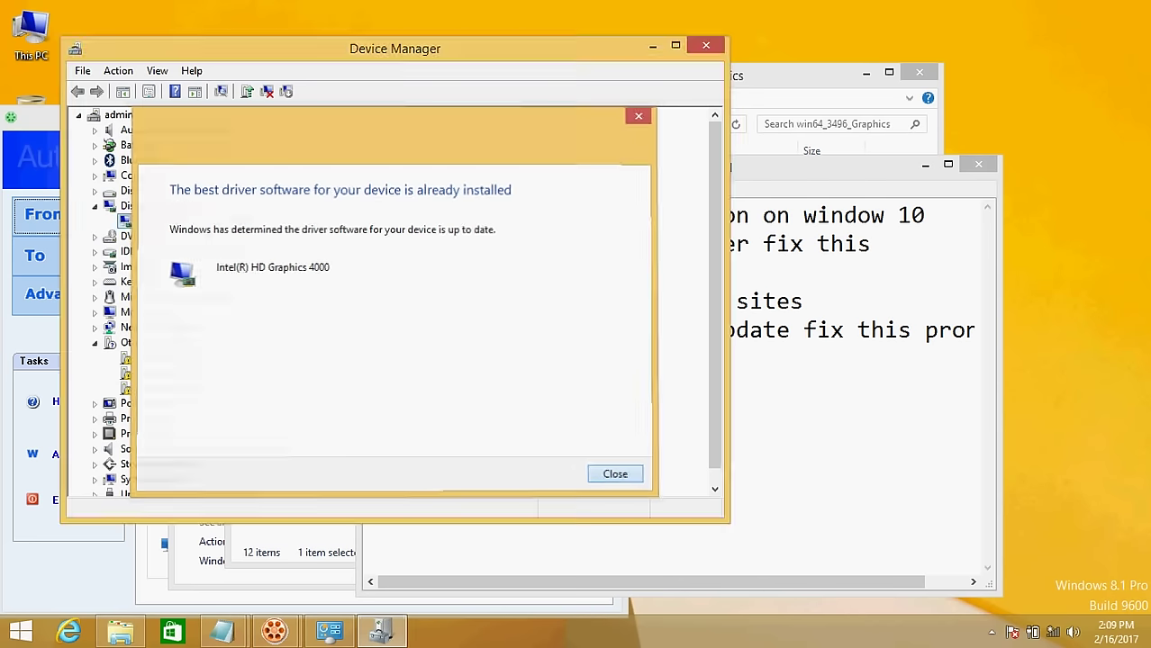
Add the line "pls connect ur internet auto upate driver" to the end of the Notepad note.
left_click(662, 399)
left_click(642, 387)
type("p")
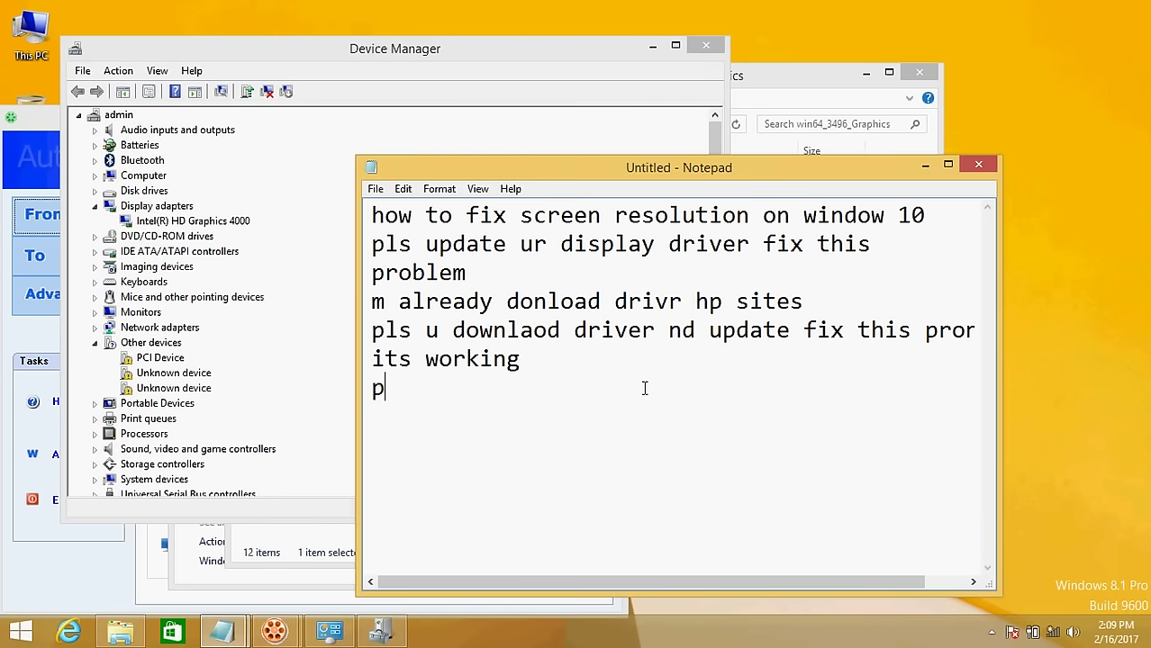
type("ls conne")
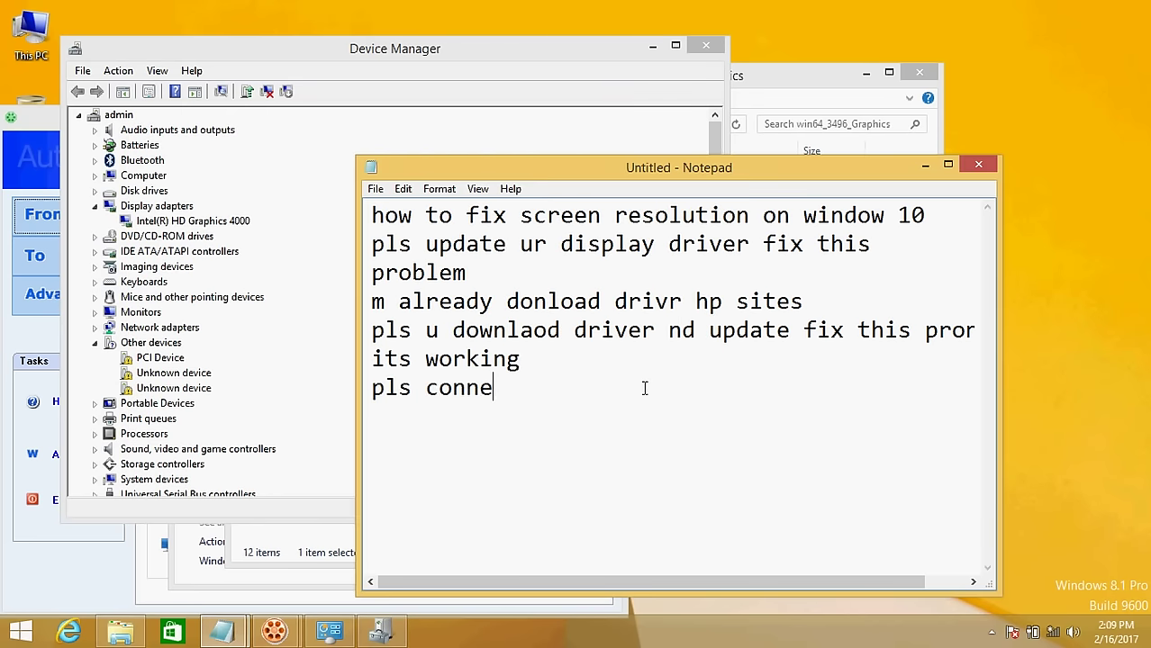
type("ct ur in")
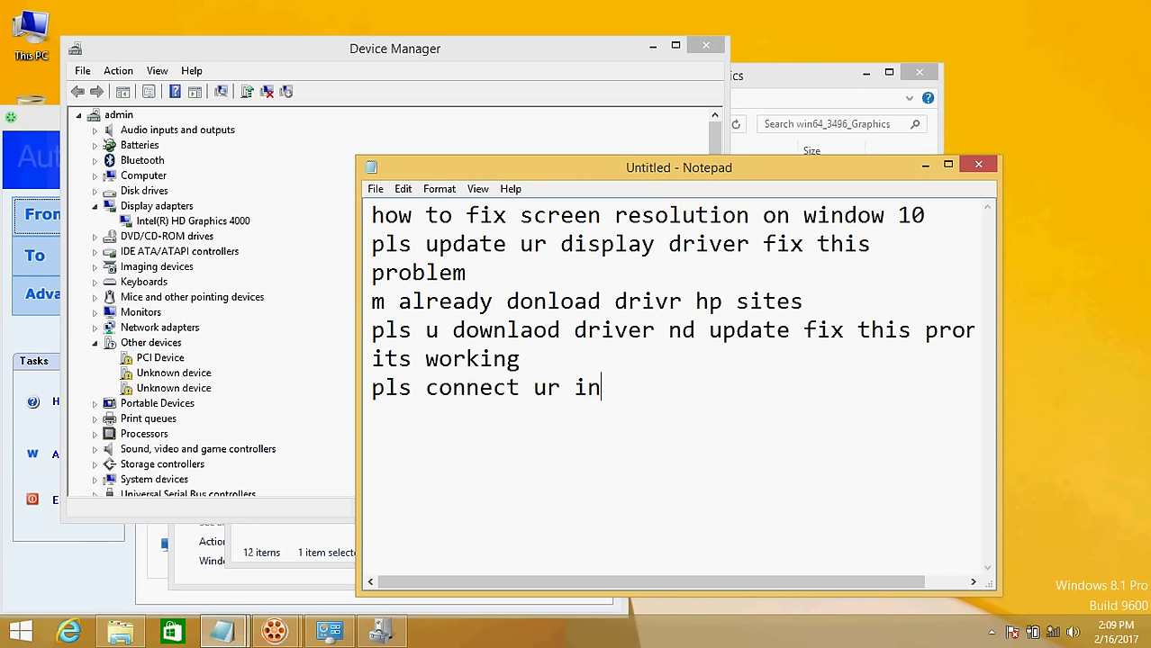
type("ternet auto")
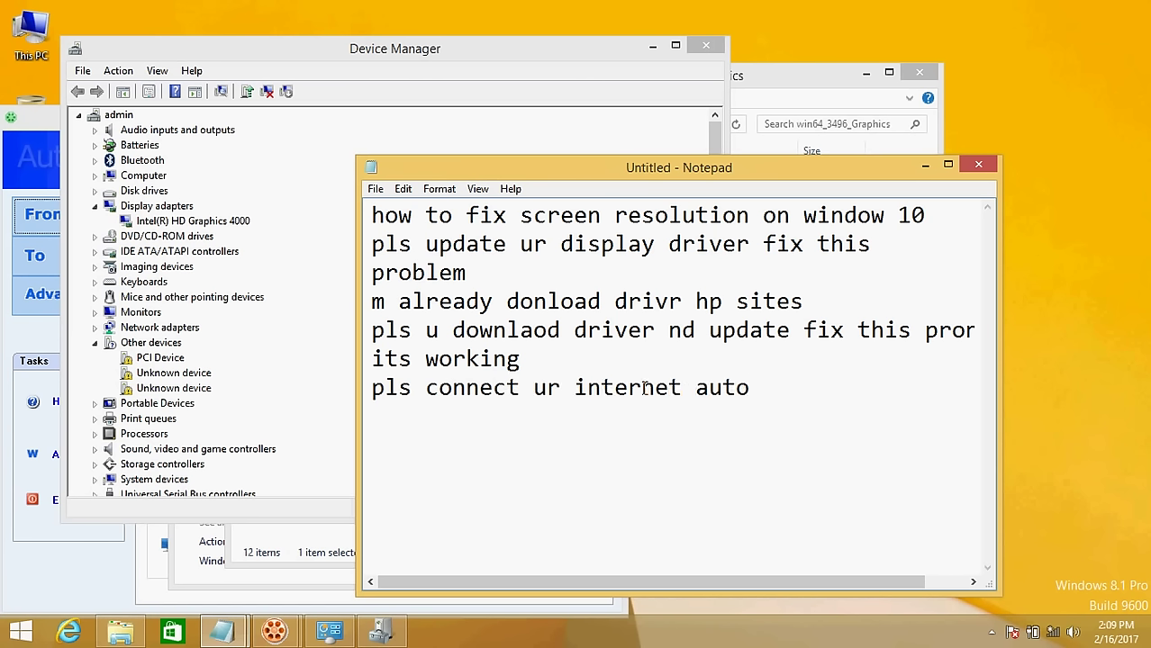
type(" upate driver")
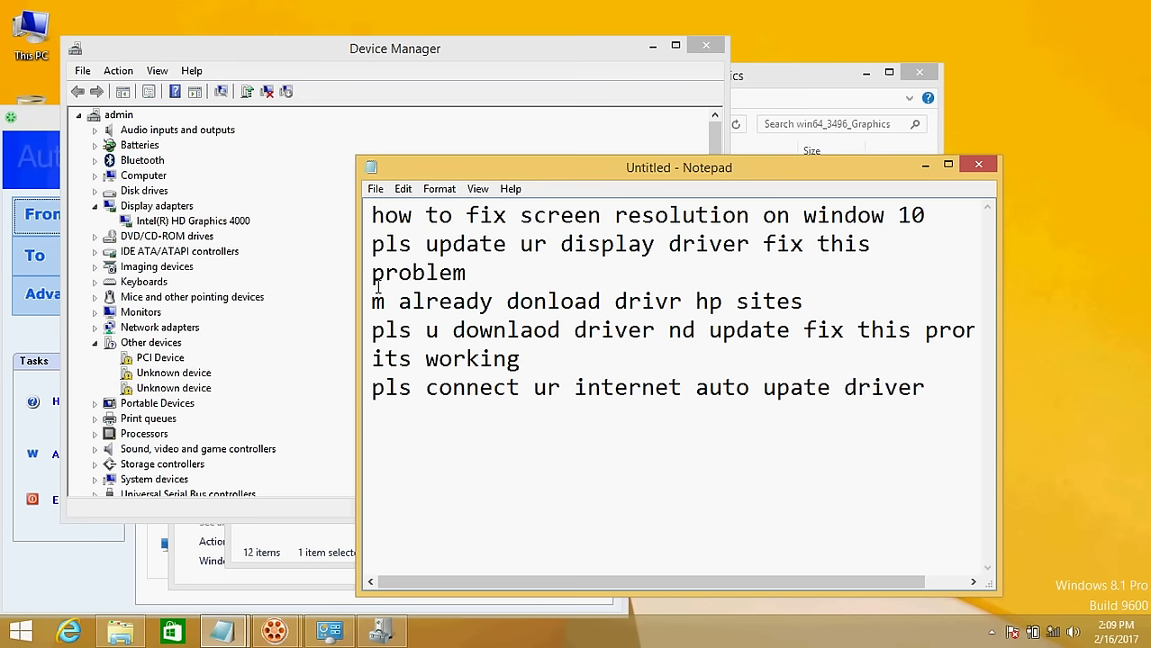
View the driver search options for the Intel(R) HD Graphics 4000 adapter and cancel the update wizard.
right_click(247, 223)
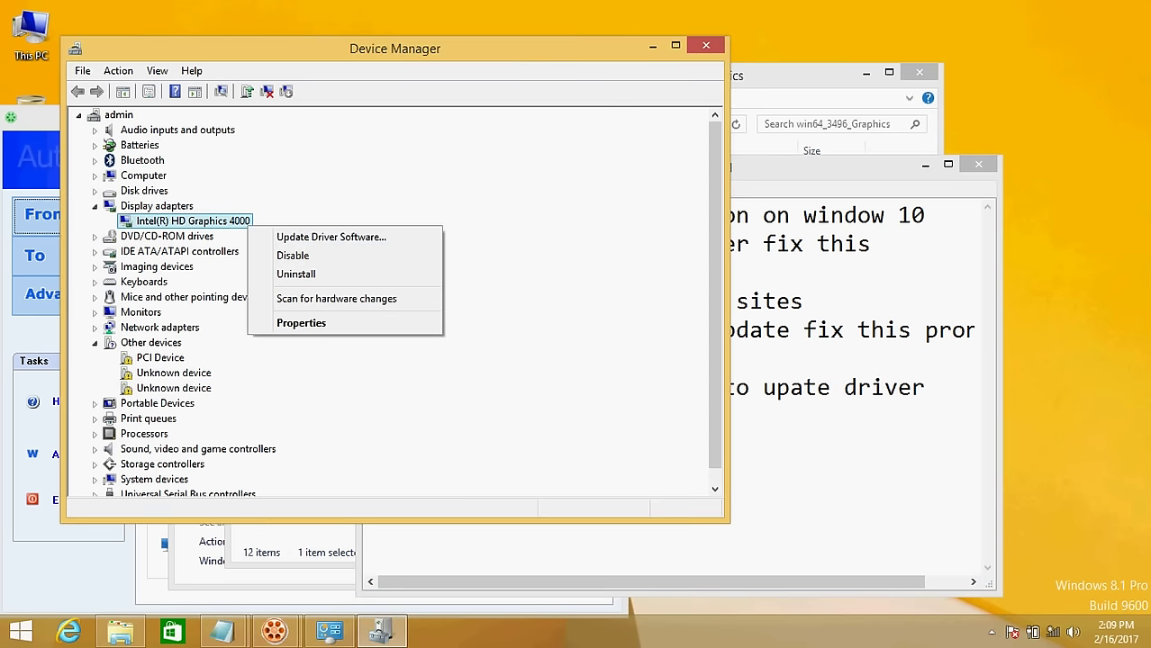
key("Return")
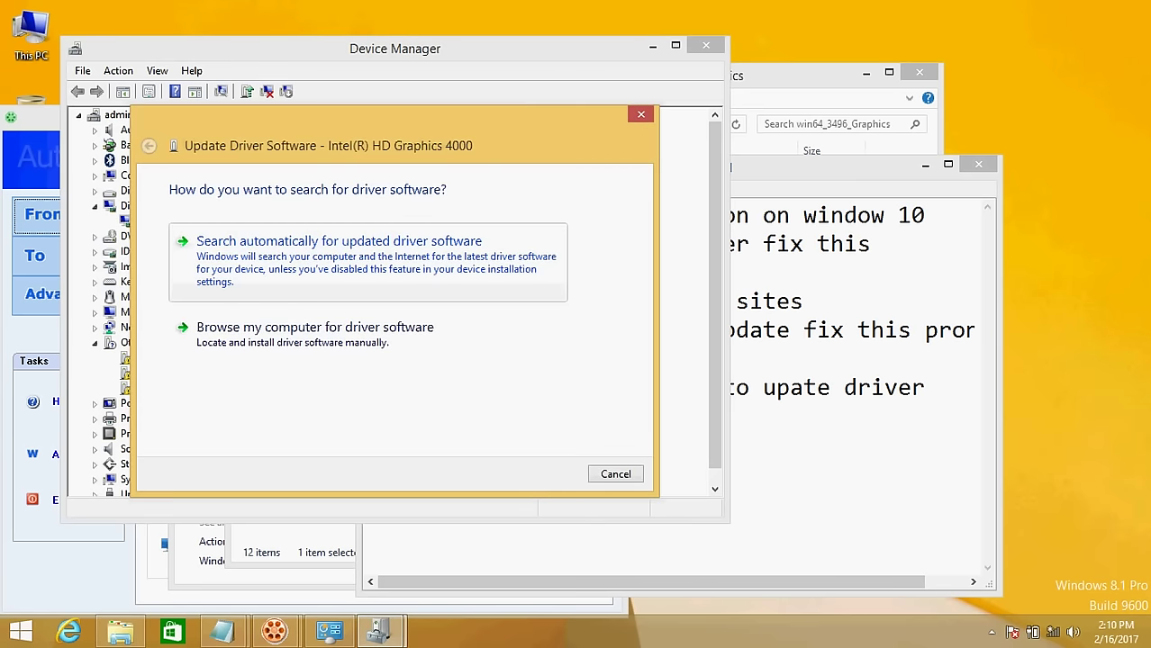
left_click(617, 474)
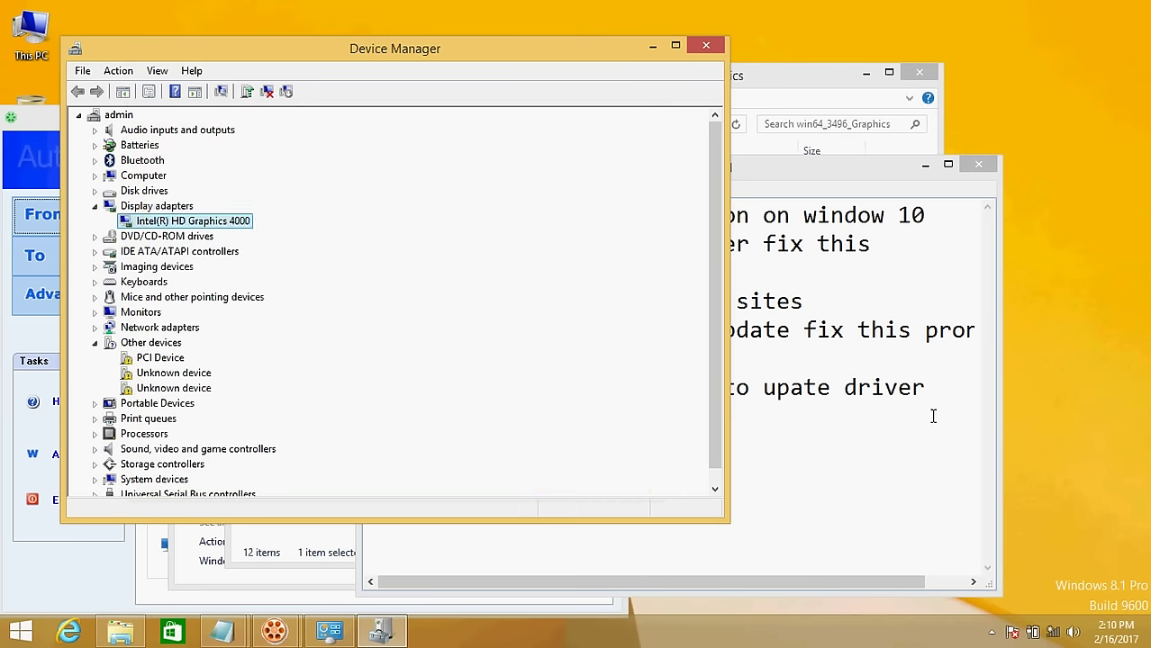
Add the closing line "ok thks for watching my video" below the internet line in the Notepad note.
left_click(939, 388)
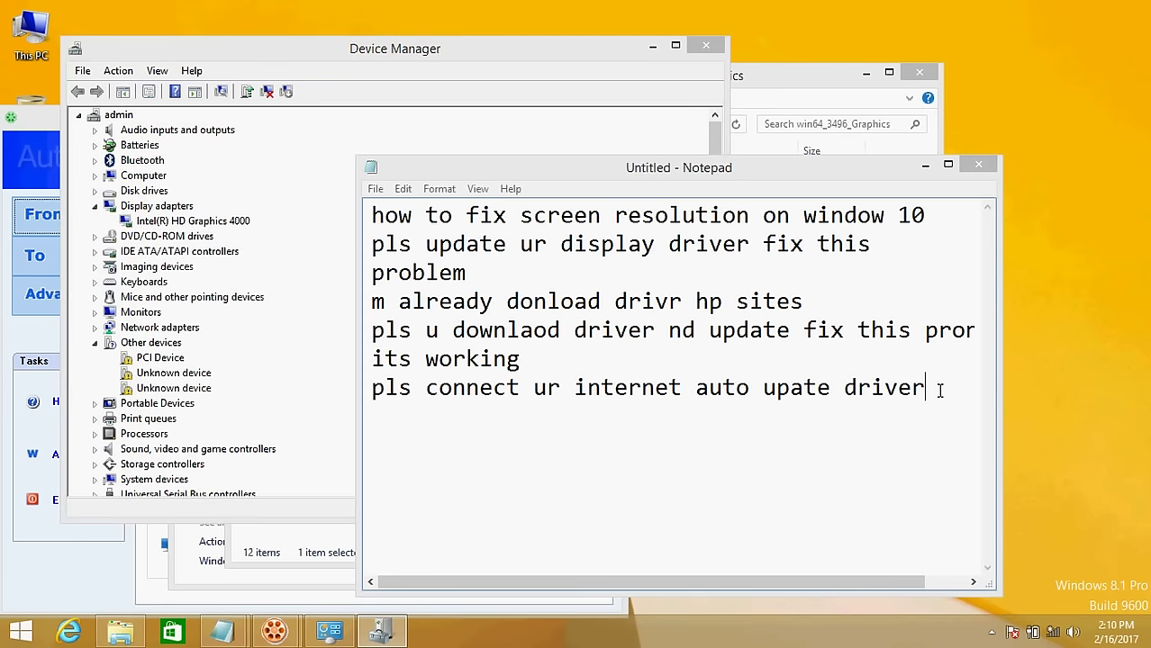
left_click_drag(939, 387, 776, 439)
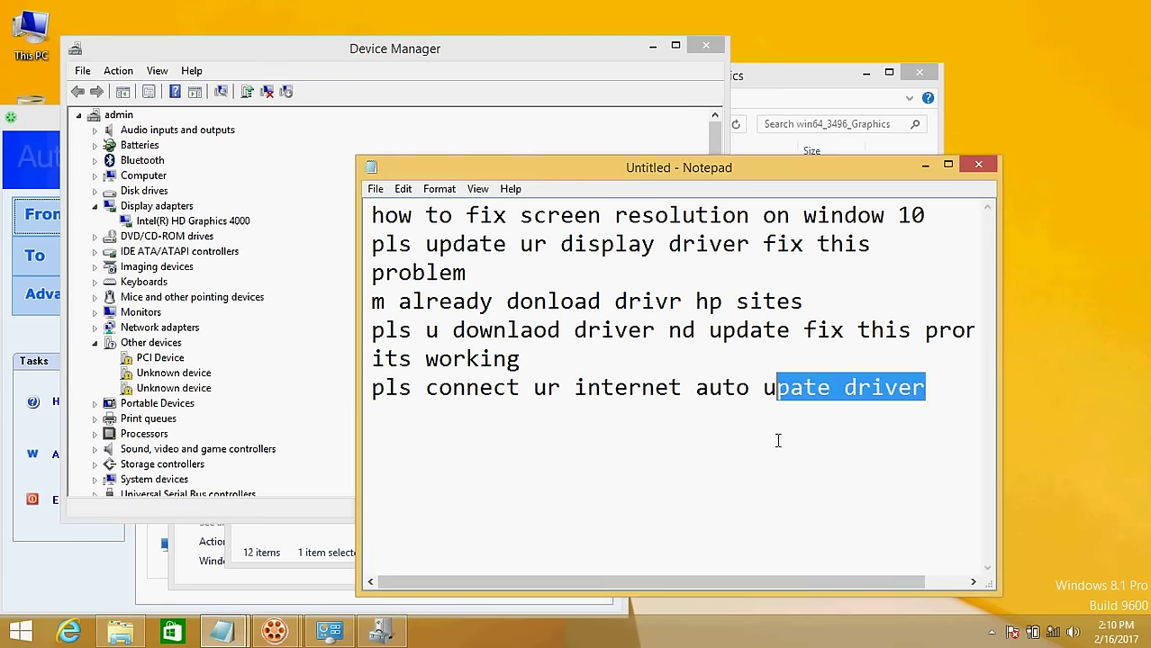
left_click(776, 440)
left_click(925, 388)
key("Return")
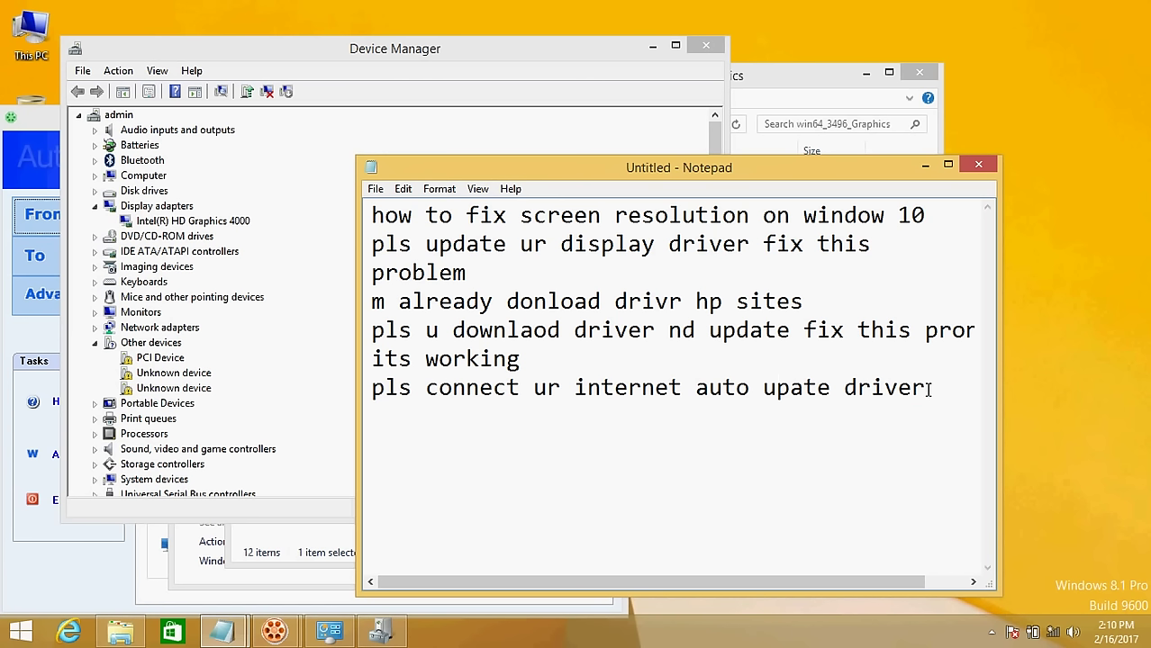
type("p")
key("BackSpace")
type("ok thi")
key("BackSpace")
type("k")
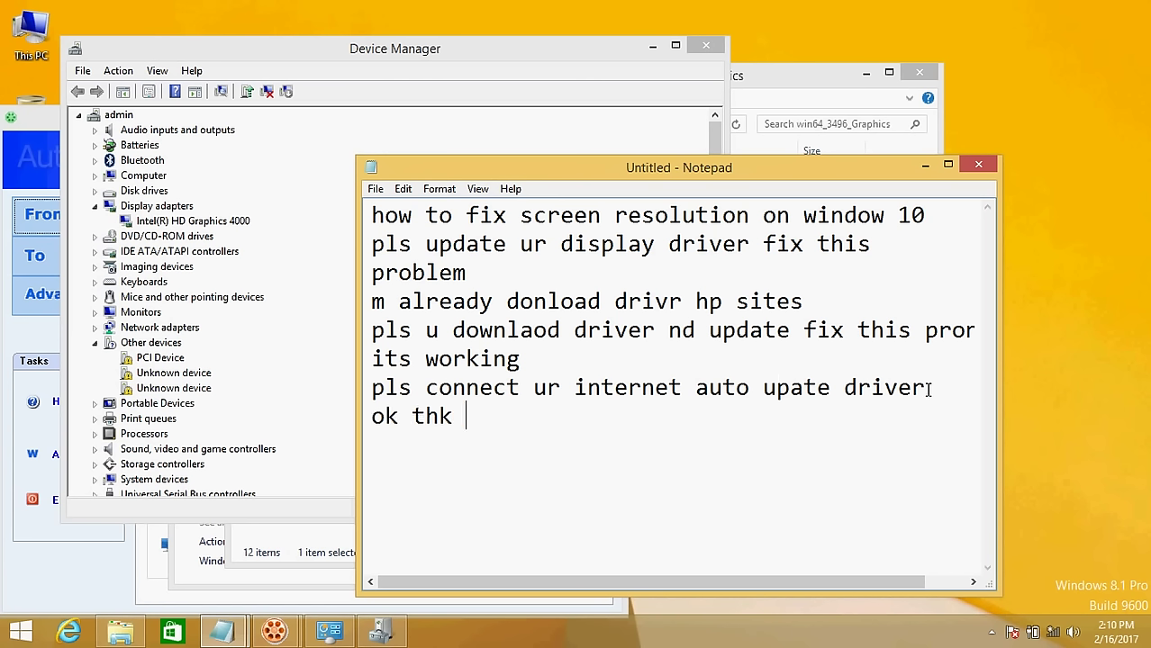
type("s for wa")
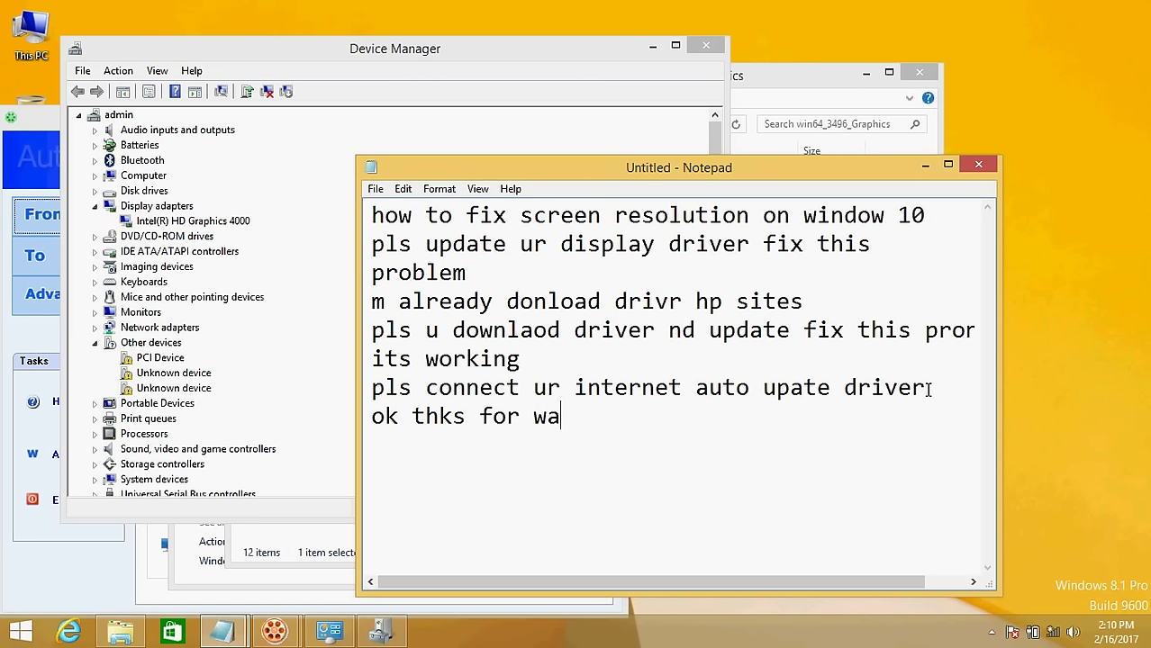
type("tching my video")
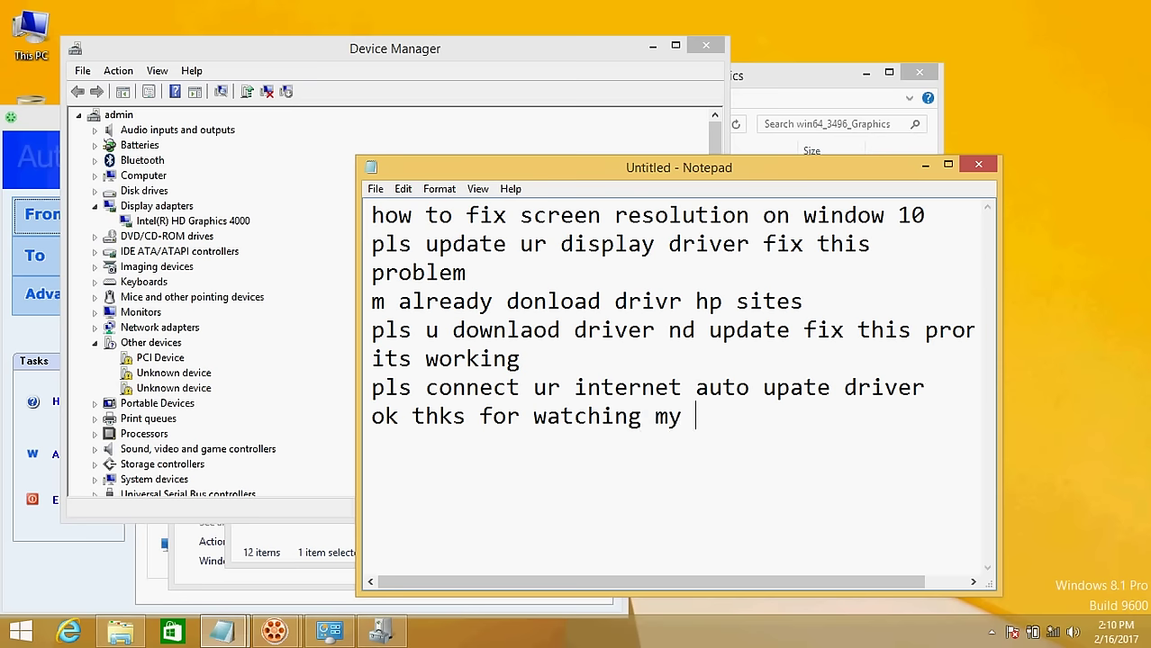